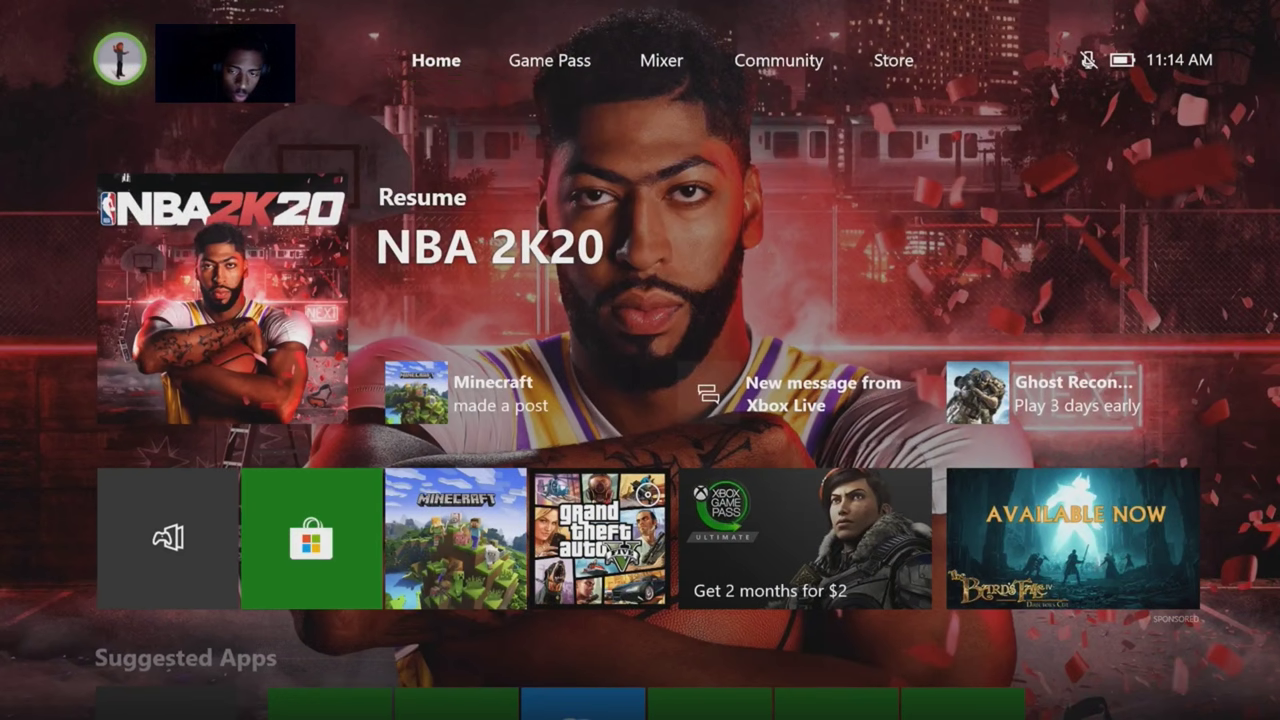
# Peek at the Game Pass and Community pages, returning to Home each time
pyautogui.press('Left')
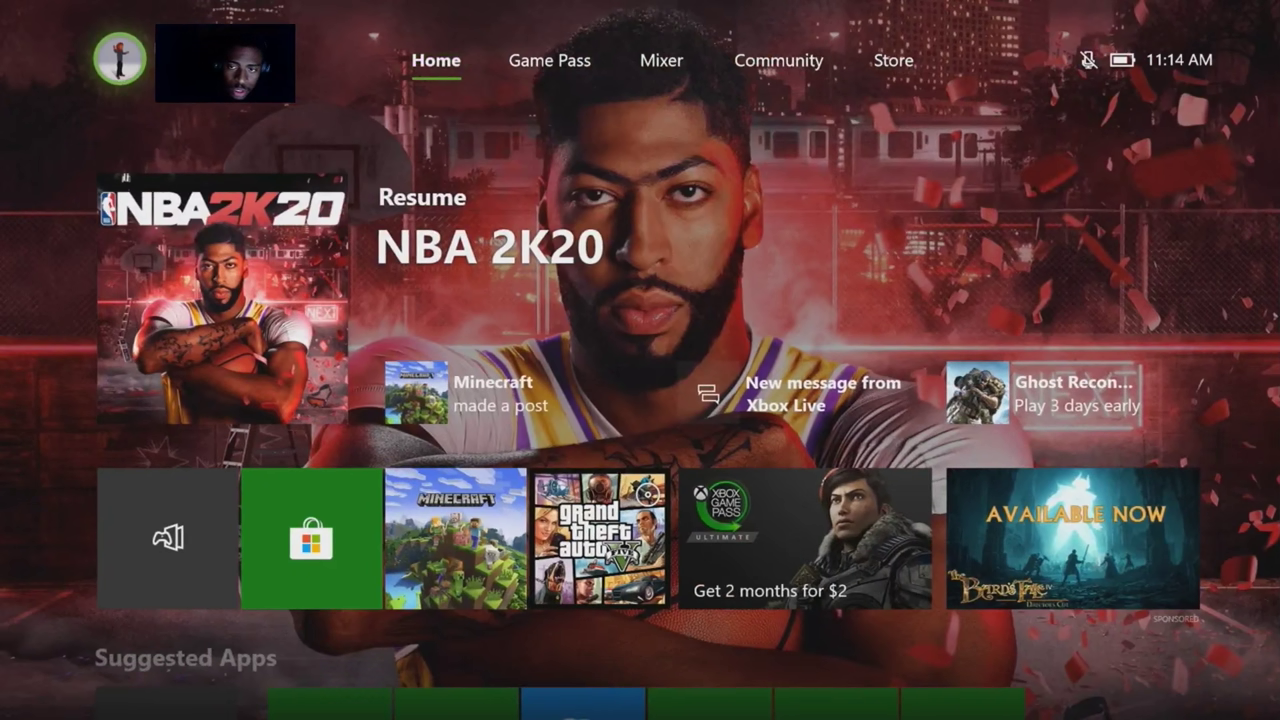
pyautogui.press('Right')
pyautogui.press('Left')
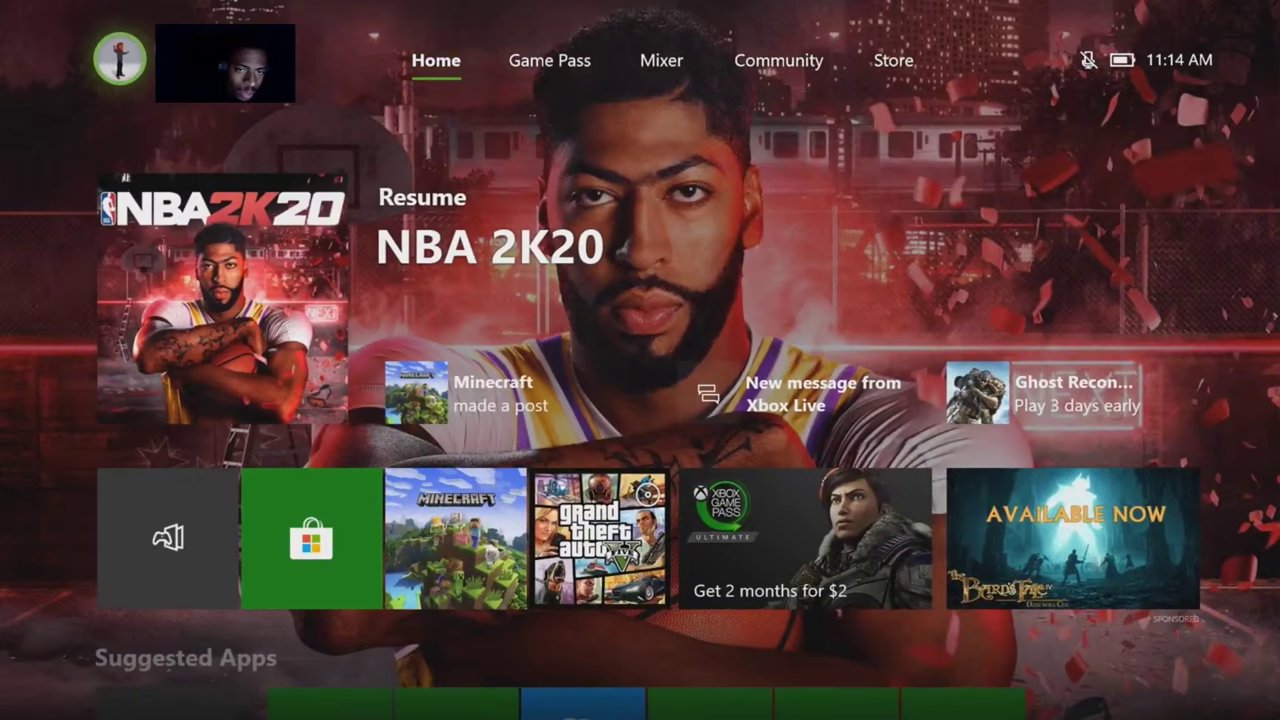
pyautogui.press('Up')
pyautogui.press('Right')
pyautogui.press('Right')
pyautogui.press('Right')
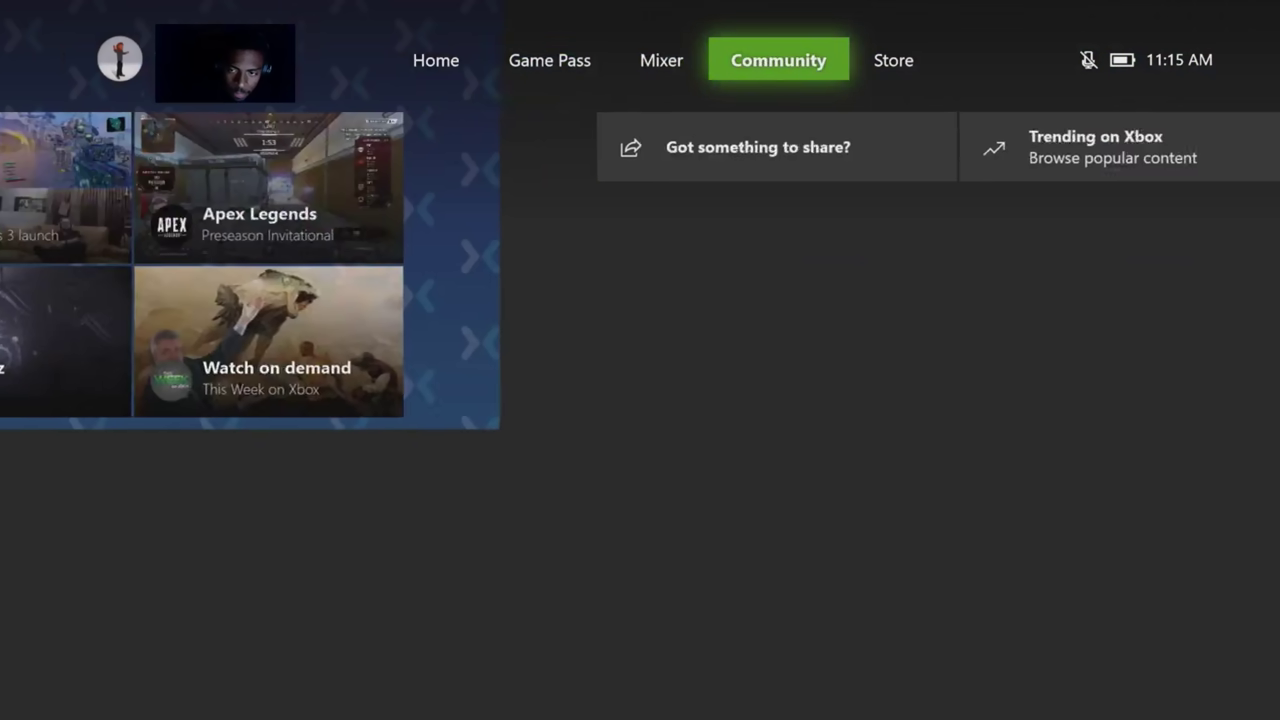
pyautogui.press('Left')
pyautogui.press('Left')
pyautogui.press('Left')
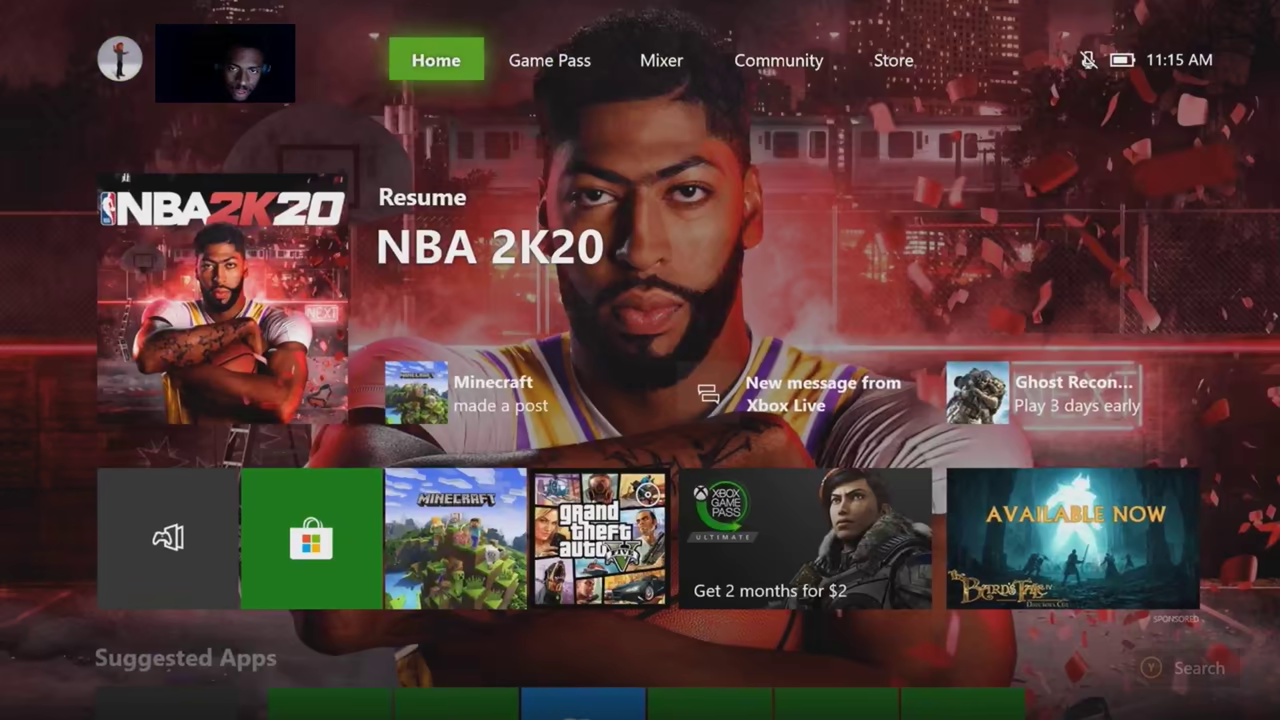
# Cycle through Game Pass, Mixer and Community, ending on the Store page
pyautogui.press('Right')
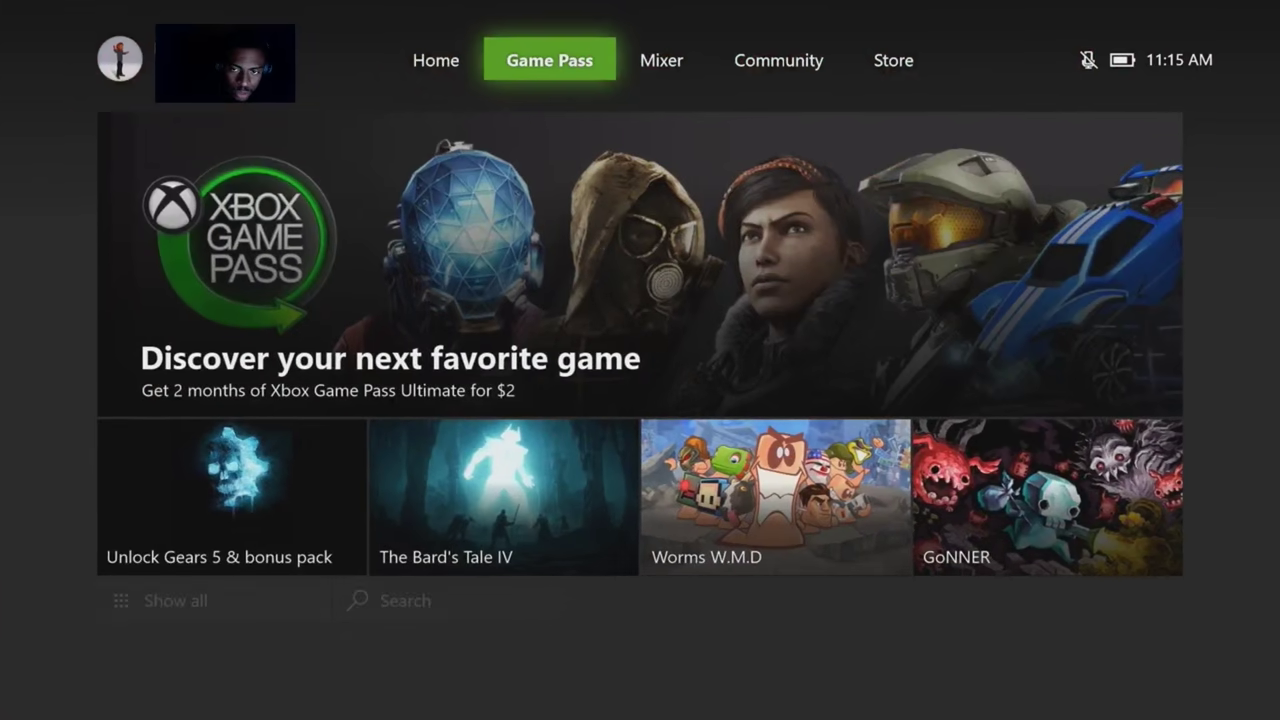
pyautogui.press('Right')
pyautogui.press('Right')
pyautogui.press('Left')
pyautogui.press('Left')
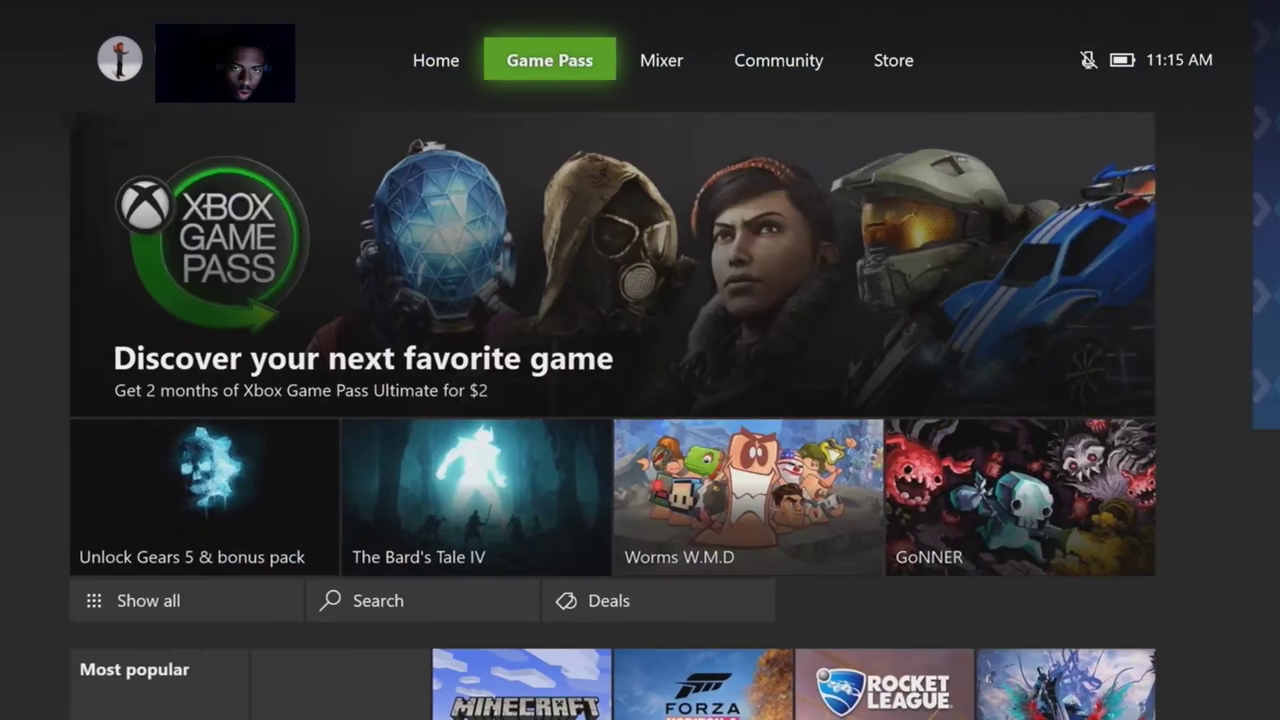
pyautogui.press('Right')
pyautogui.press('Left')
pyautogui.press('Left')
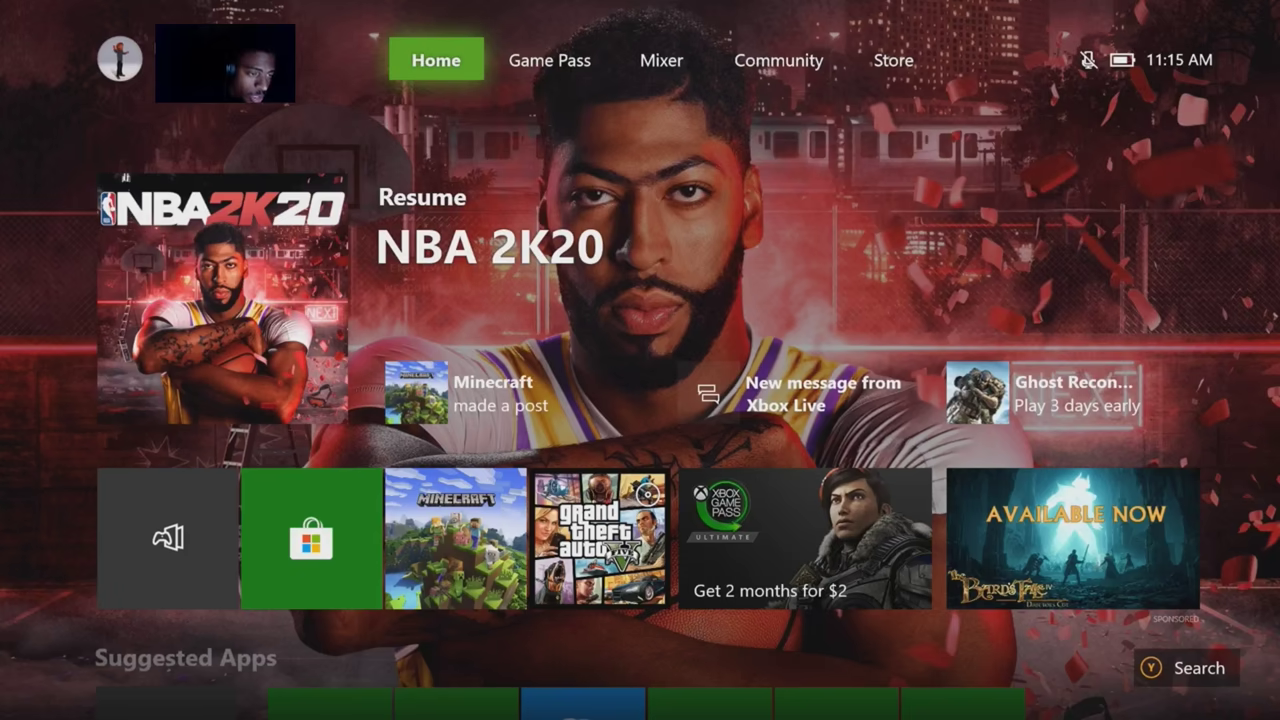
pyautogui.press('Right')
pyautogui.press('Right')
pyautogui.press('Right')
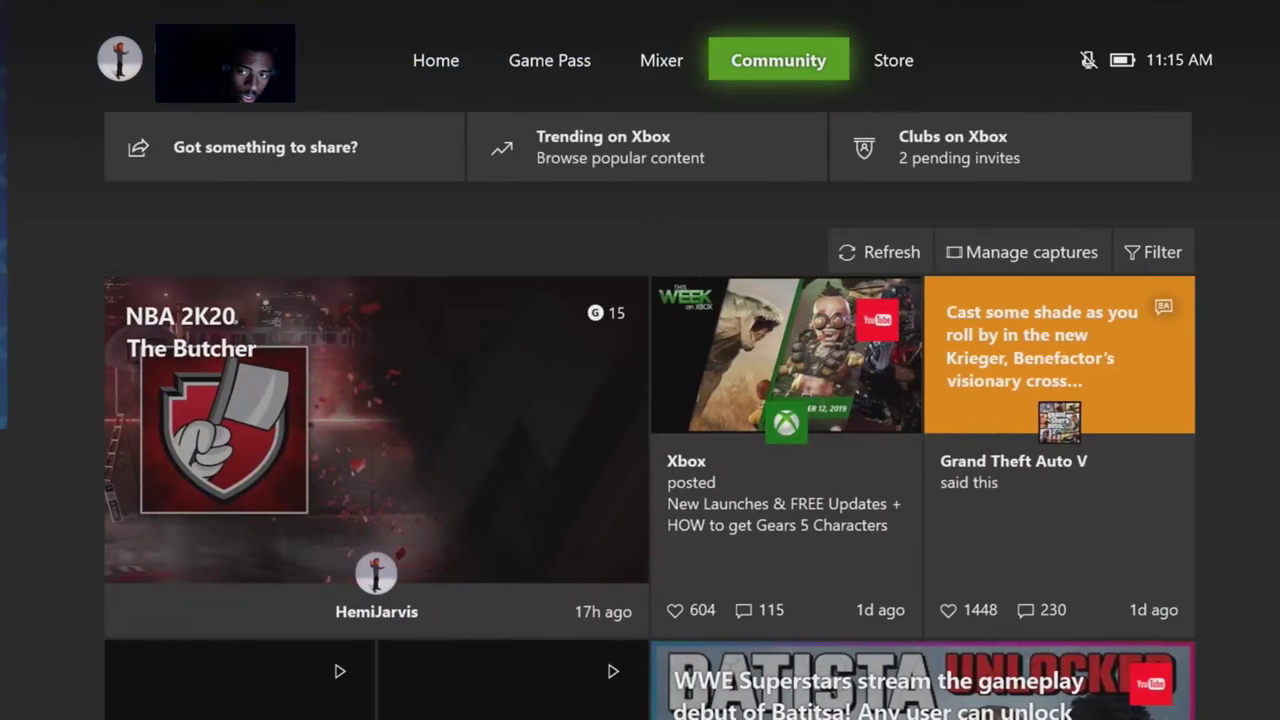
pyautogui.press('Right')
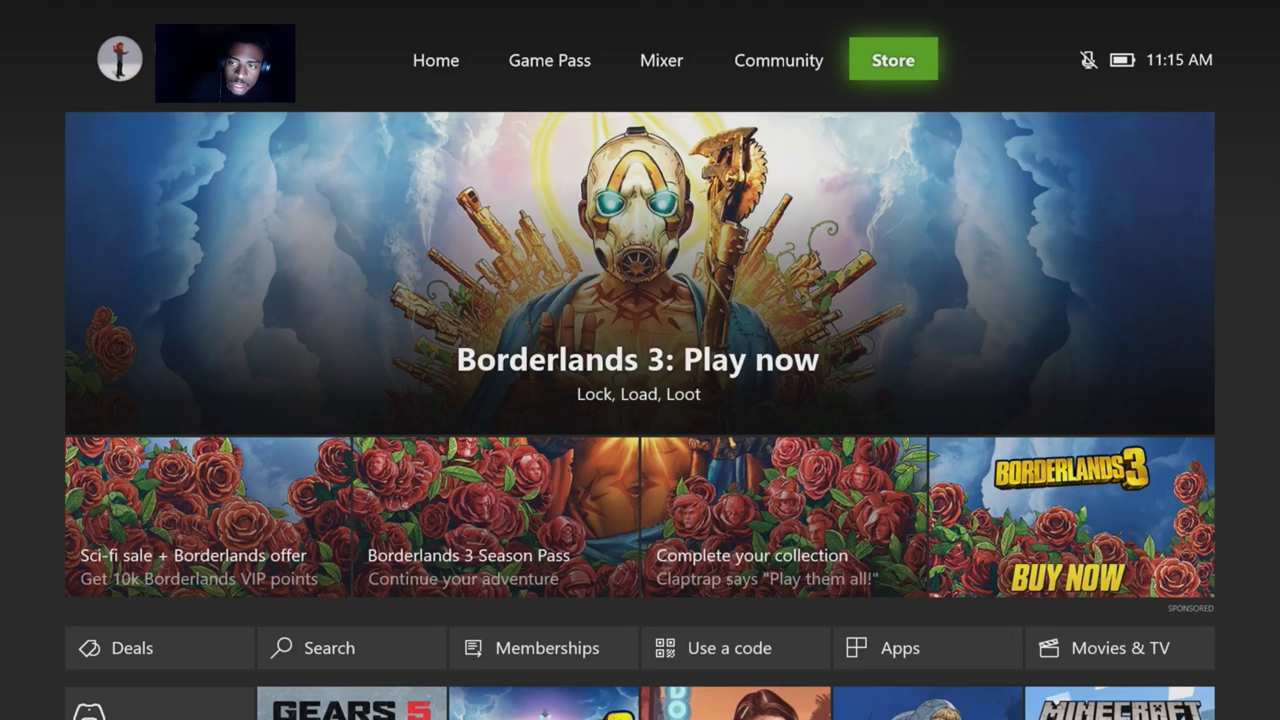
# Move down into the Store menu row and select Use a code to open the redeem dialog
pyautogui.press('Down')
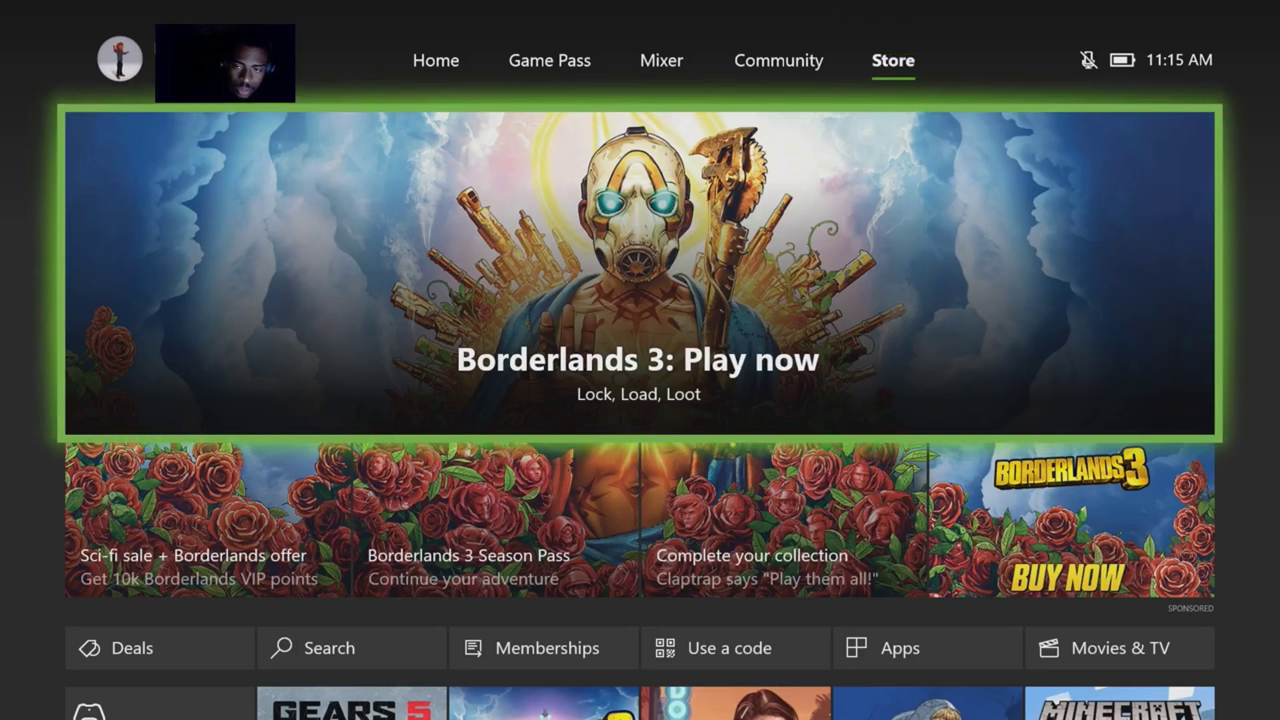
pyautogui.press('Down')
pyautogui.press('Down')
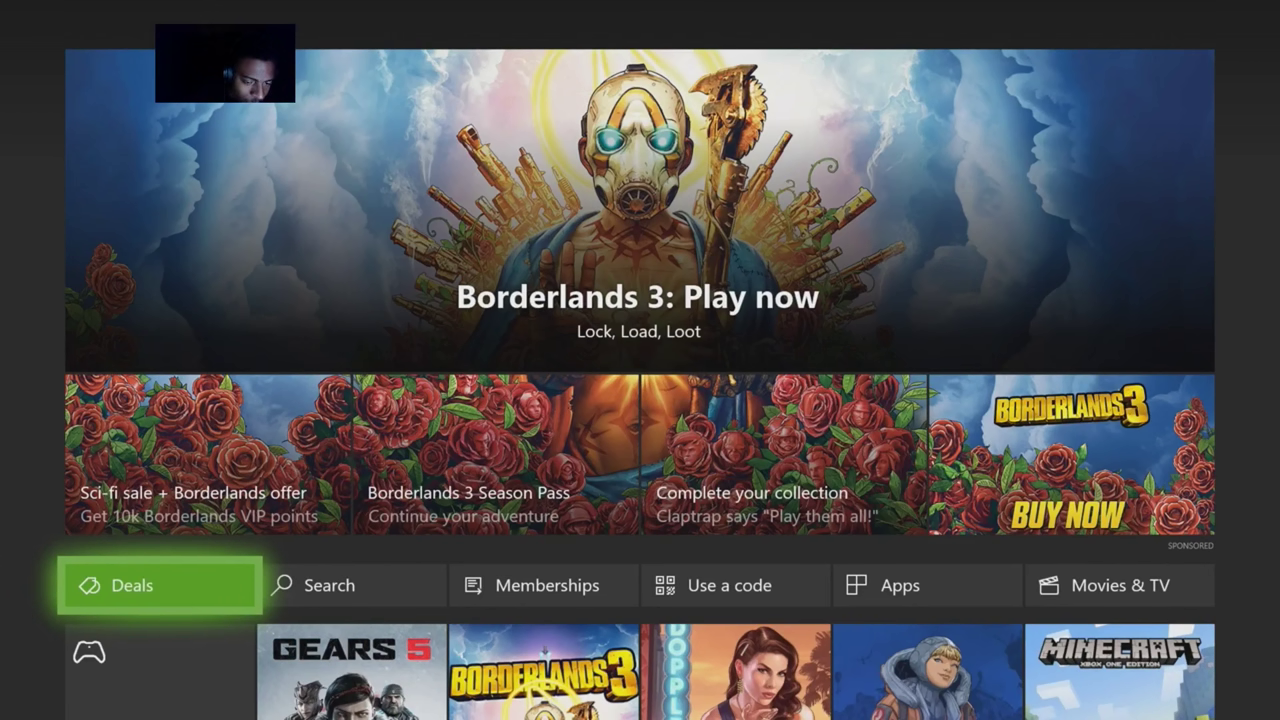
pyautogui.press('Right')
pyautogui.press('Left')
pyautogui.press('Right')
pyautogui.press('Right')
pyautogui.press('Right')
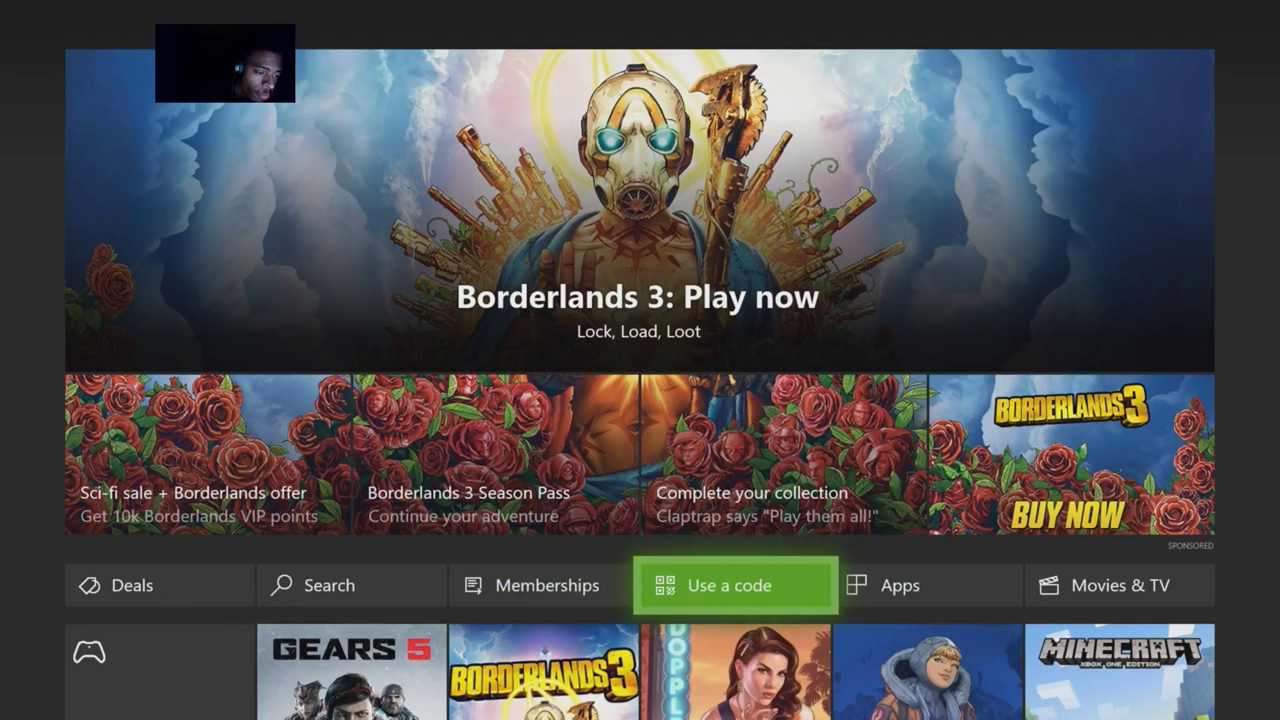
pyautogui.press('Return')
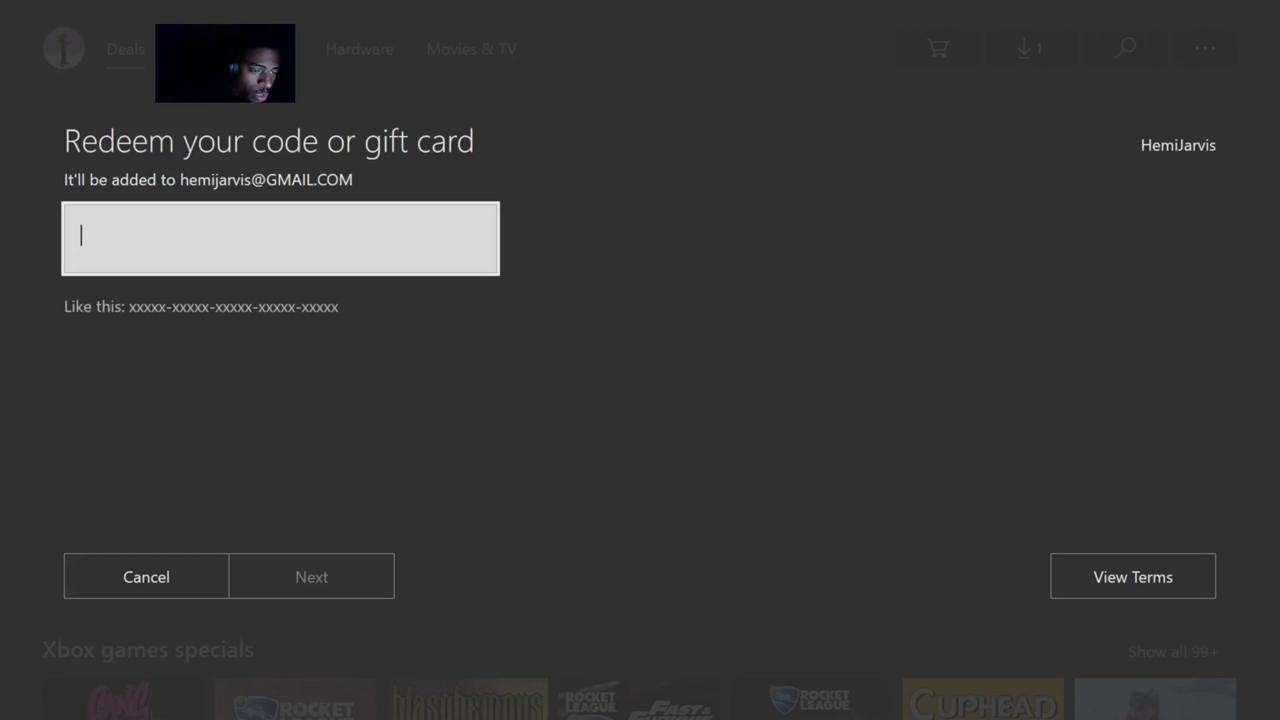
pyautogui.press('Down')
pyautogui.press('Up')
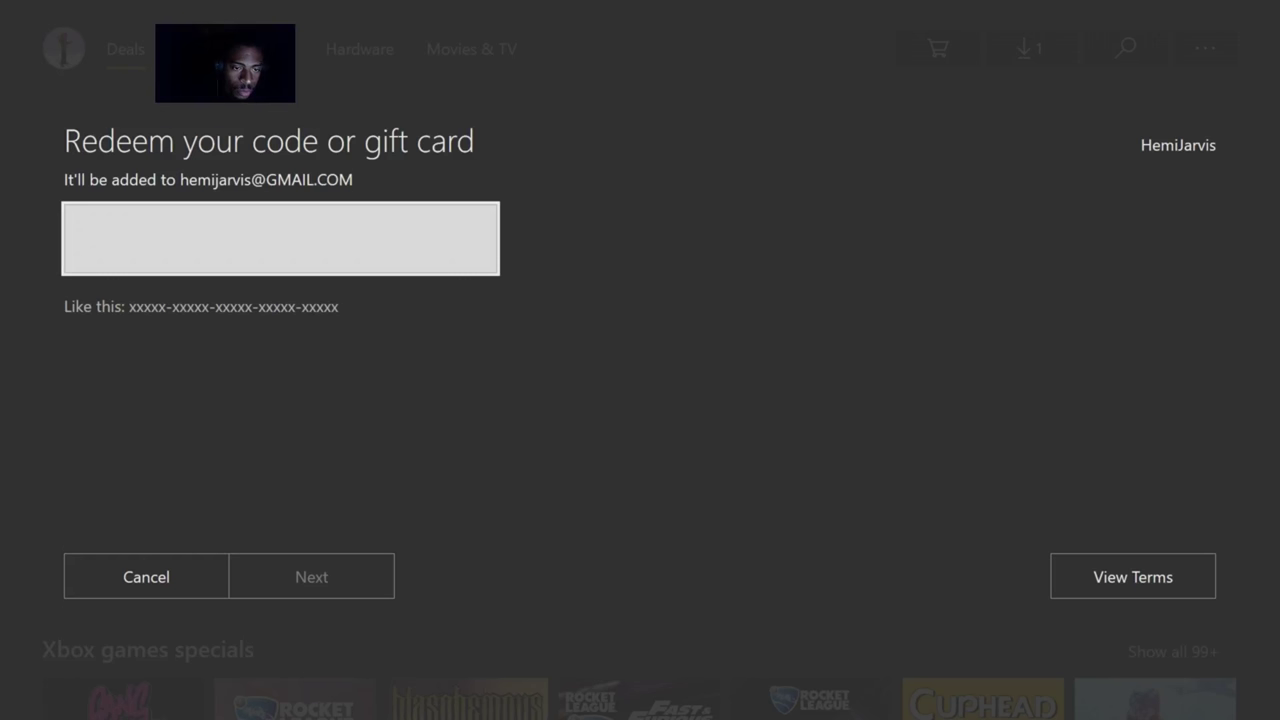
pyautogui.press('Return')
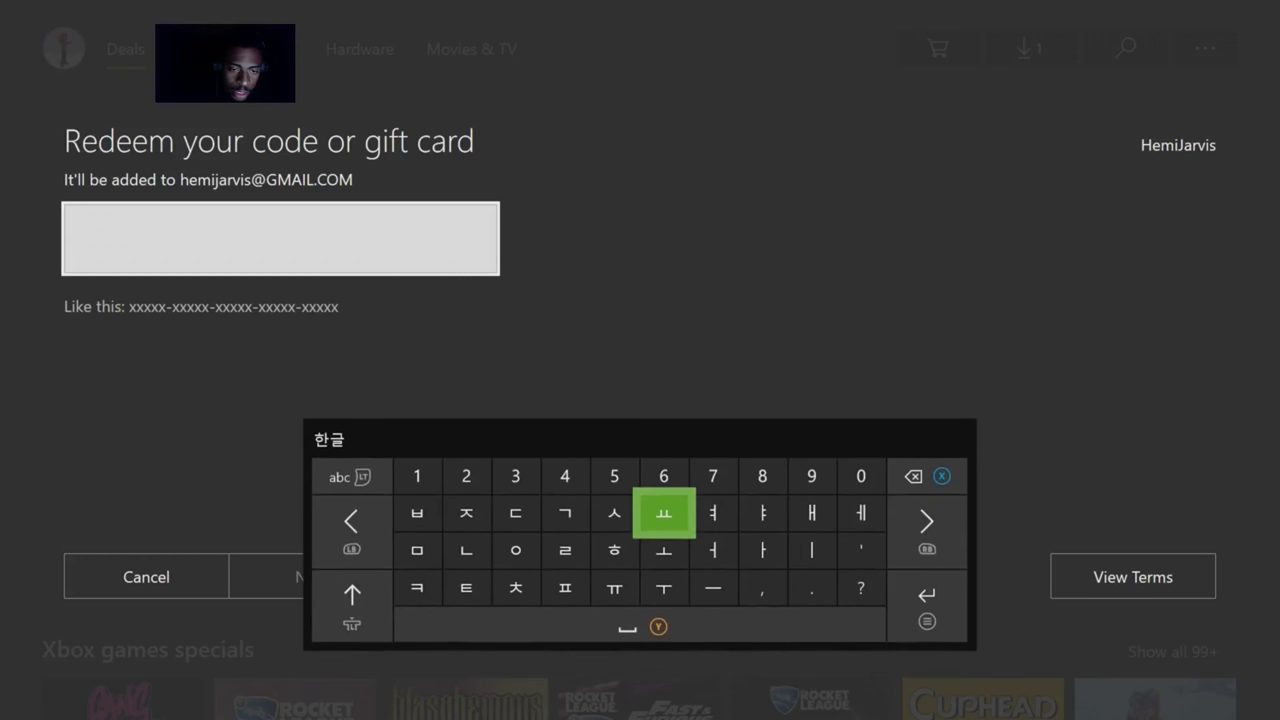
pyautogui.hotkey('alt', 'shift')
pyautogui.press('Left')
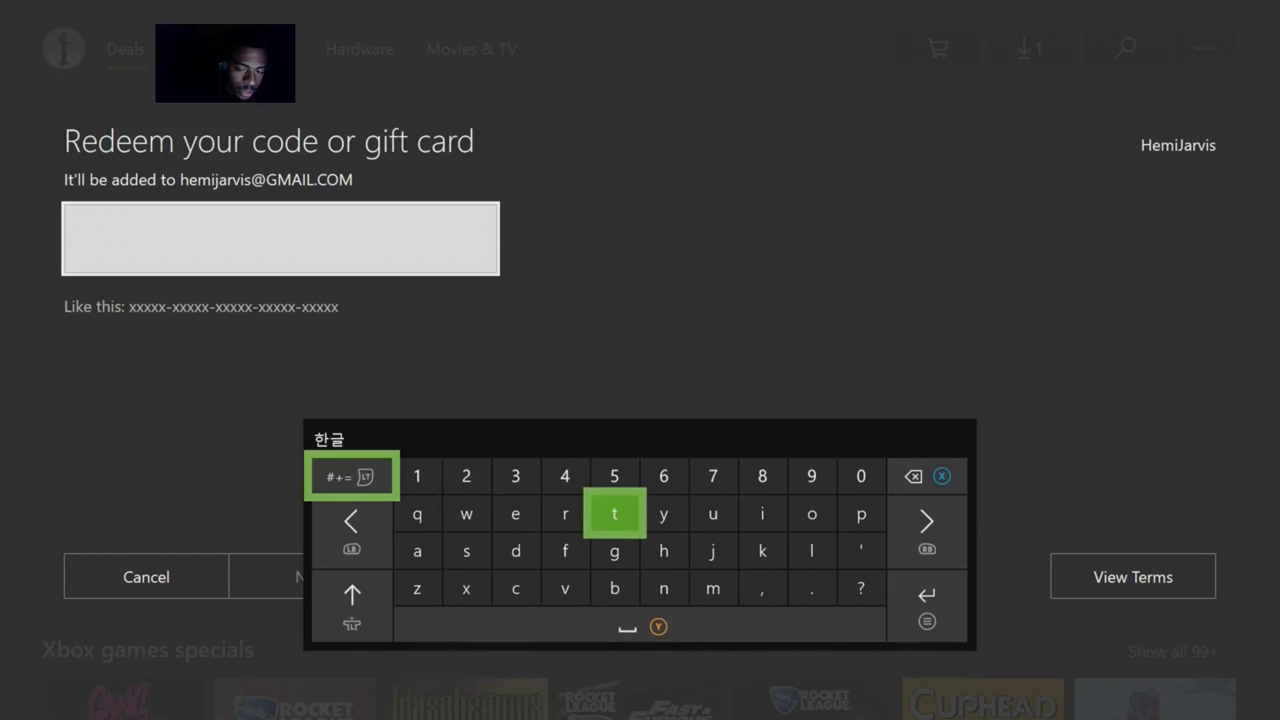
pyautogui.write('TGFHG-G')
# Add the characters MM, JJ and HG to the code
pyautogui.press('Right')
pyautogui.press('Right')
pyautogui.press('Right')
pyautogui.press('Right')
pyautogui.press('Down')
pyautogui.press('Left')
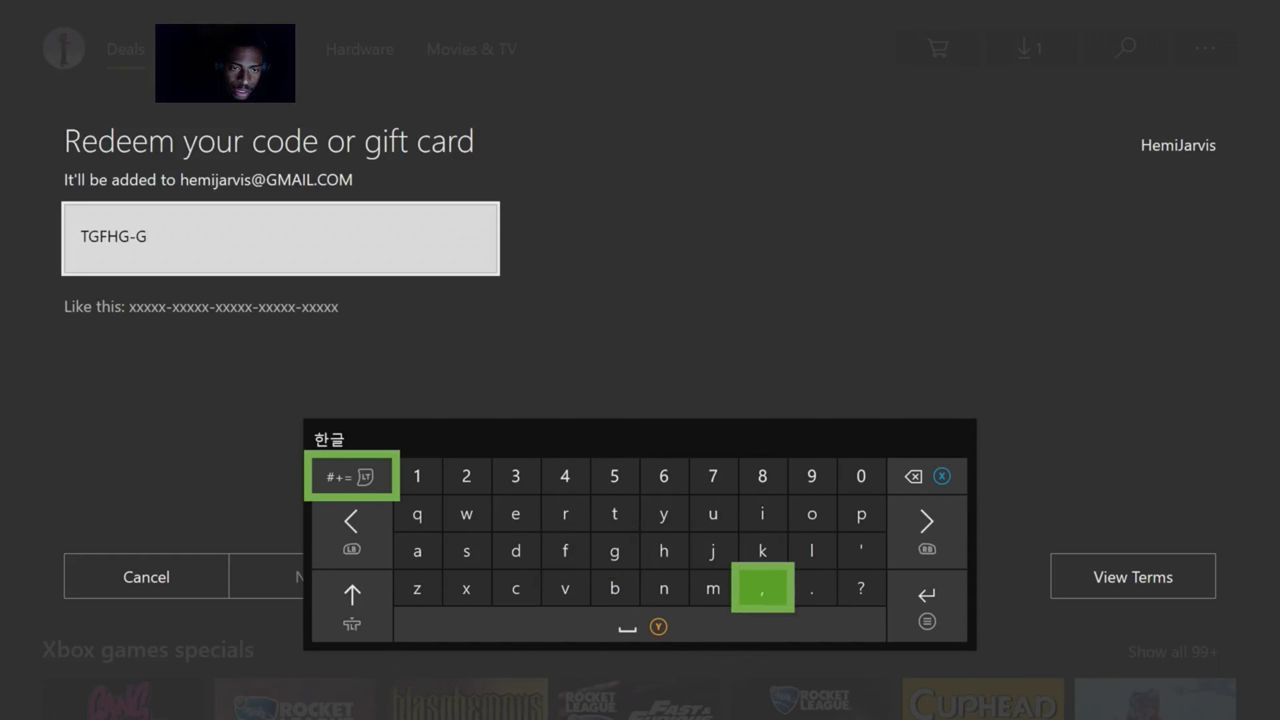
pyautogui.press('Left')
pyautogui.write('MM')
pyautogui.press('Up')
pyautogui.write('JJ')
pyautogui.press('Left')
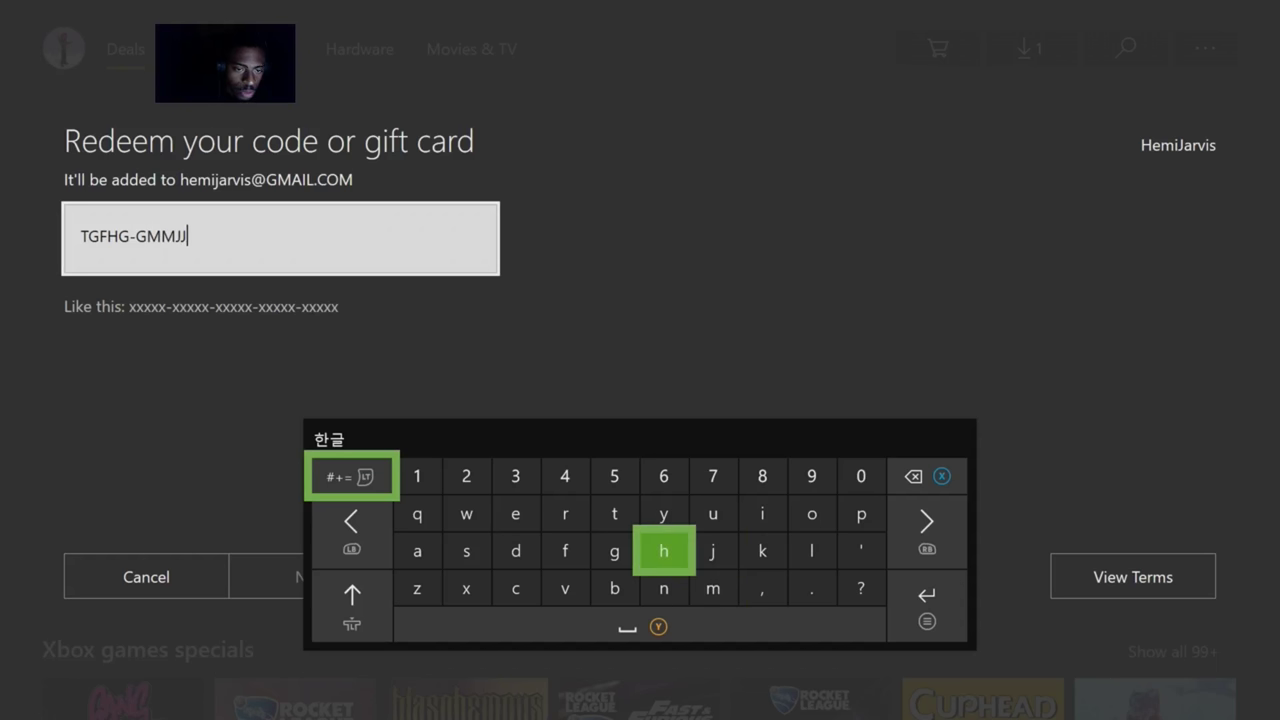
pyautogui.write('HG')
# Enter the third and fourth code groups: BBB, N, HHH and G
pyautogui.press('Down')
pyautogui.write('BBB')
pyautogui.press('Right')
pyautogui.write('N')
pyautogui.press('Up')
pyautogui.write('HHH')
pyautogui.press('Left')
pyautogui.write('G')
# Finish the last group with H, Y and UU, then close the keyboard
pyautogui.press('Right')
pyautogui.write('H')
pyautogui.press('Up')
pyautogui.write('Y')
pyautogui.press('Right')
pyautogui.write('UU')
pyautogui.press('Left')
pyautogui.press('Left')
pyautogui.press('Right')
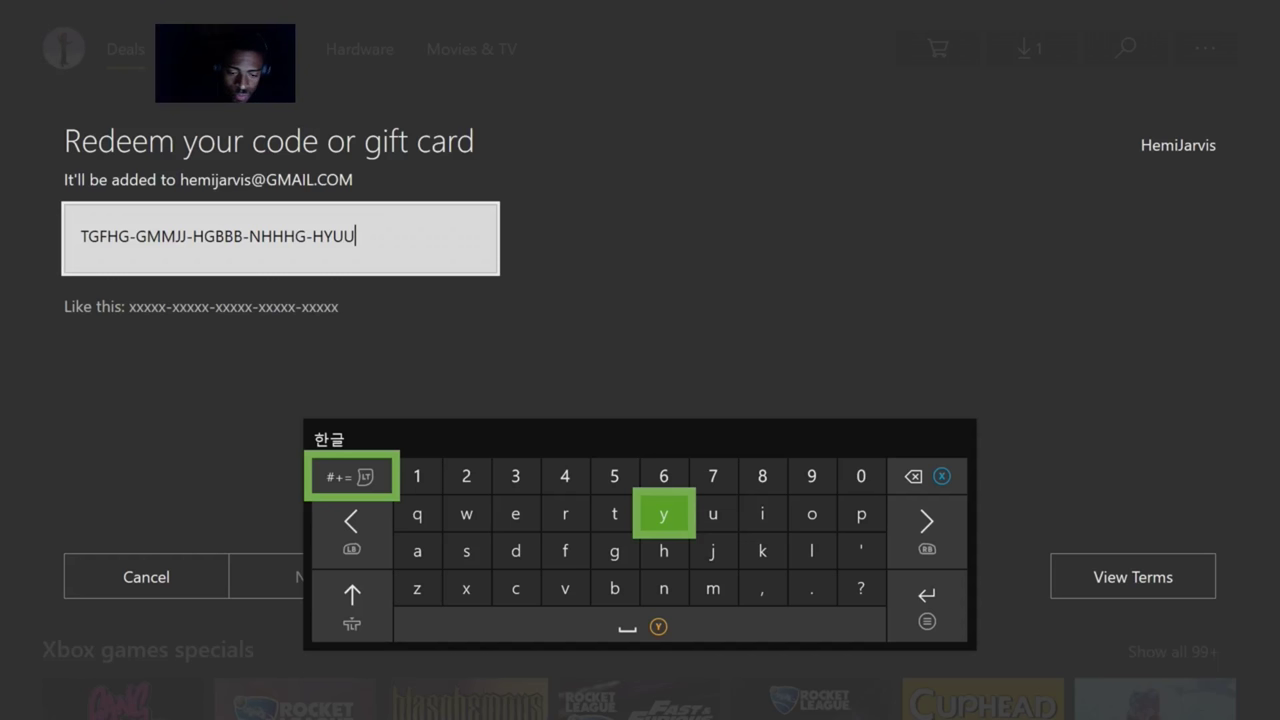
pyautogui.press('Escape')
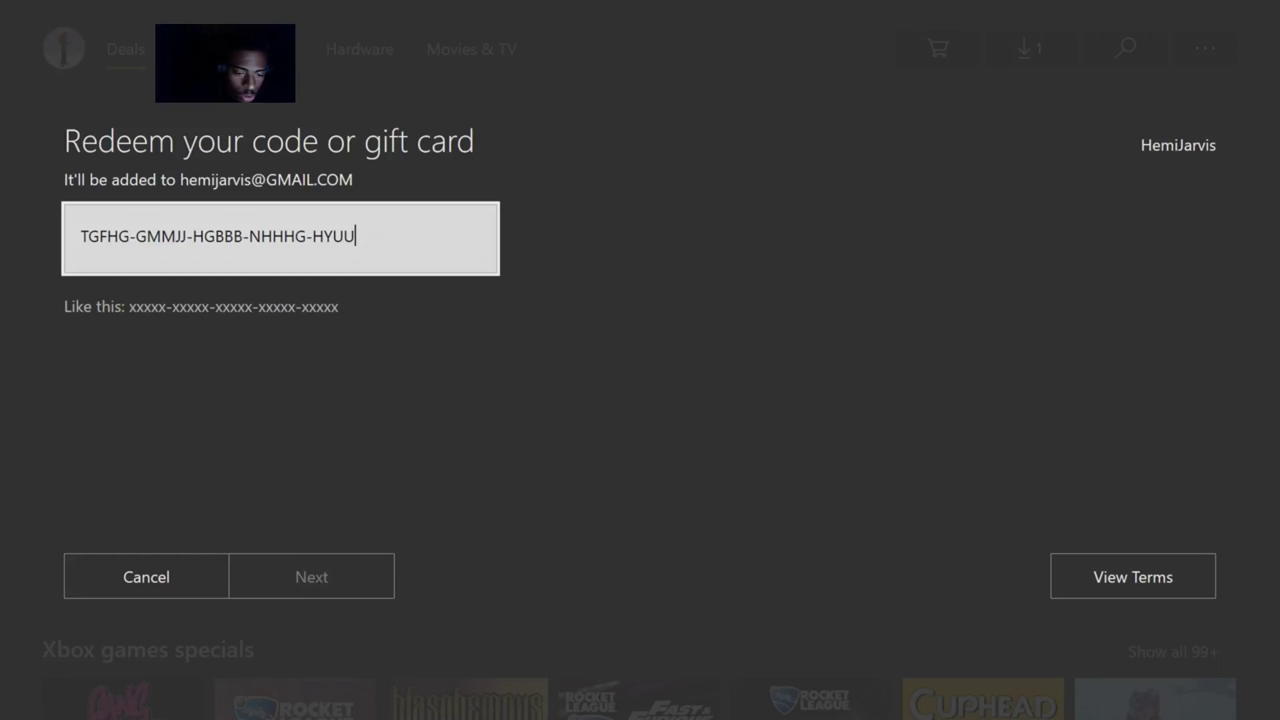
# Return to the code field and add the final character Y, completing 25 characters
pyautogui.press('Down')
pyautogui.press('Right')
pyautogui.press('Left')
pyautogui.press('Right')
pyautogui.press('Left')
pyautogui.press('Right')
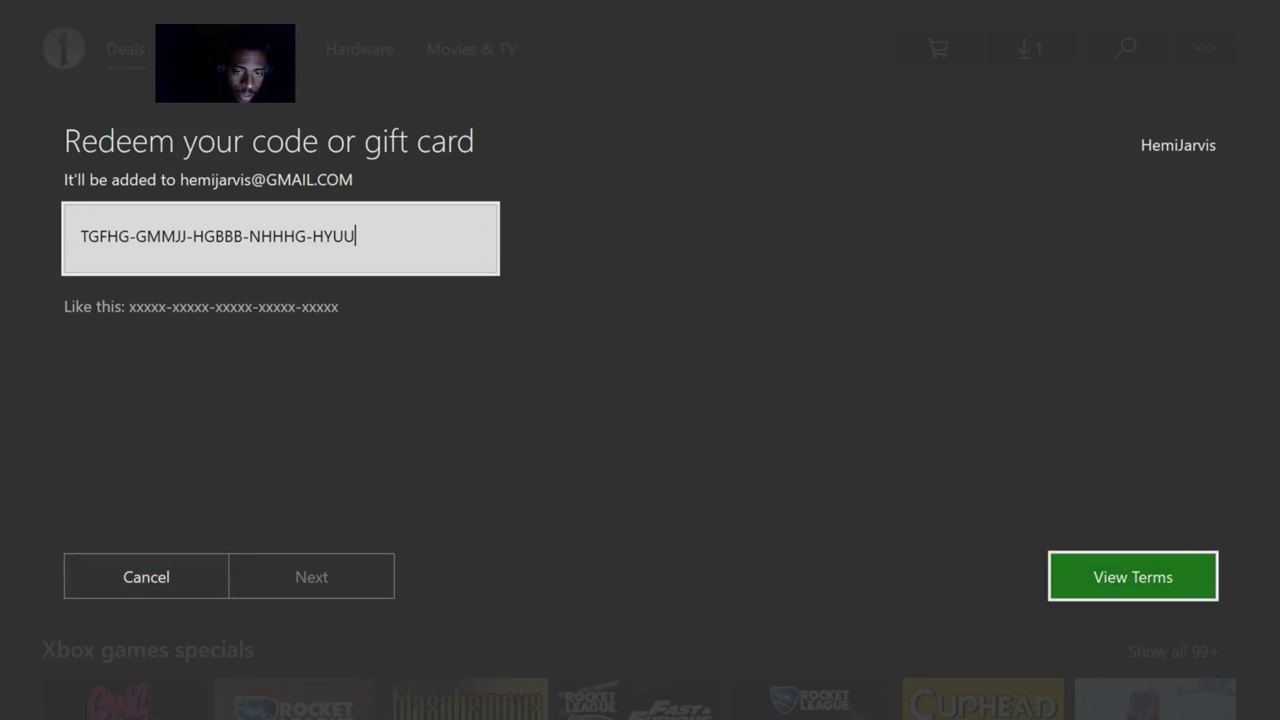
pyautogui.press('Up')
pyautogui.press('Return')
pyautogui.write('Y')
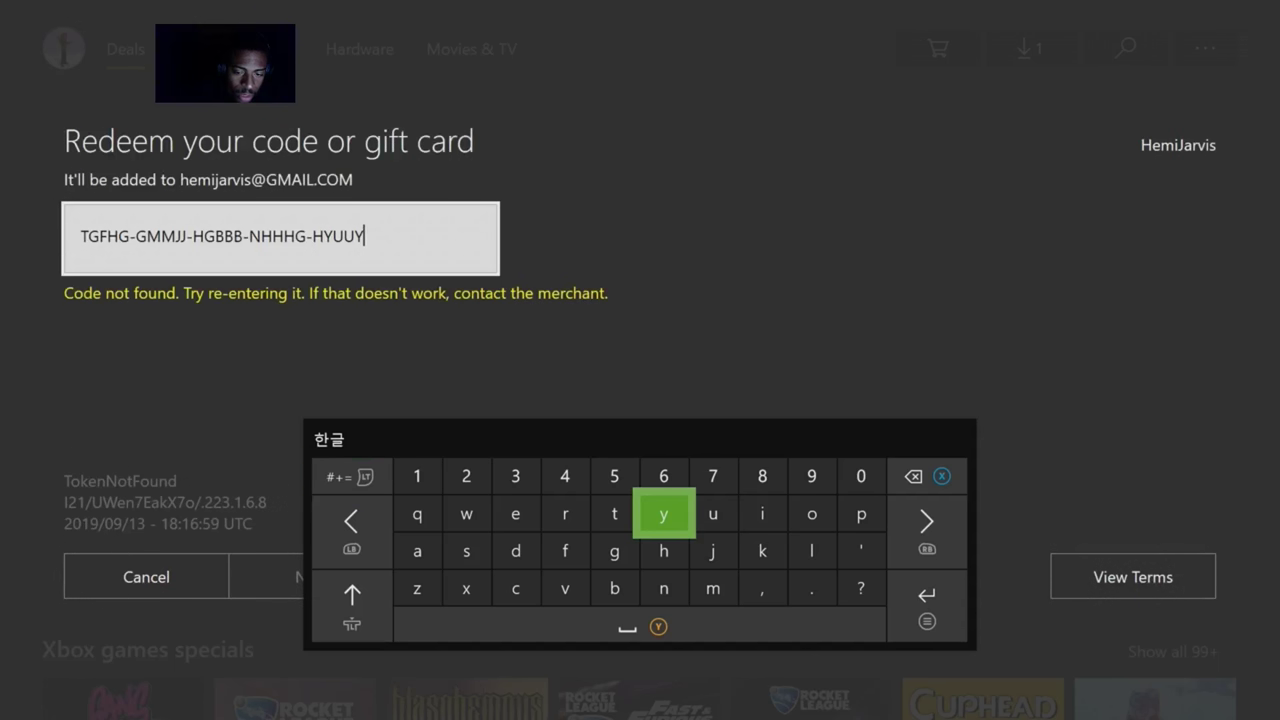
pyautogui.press('Escape')
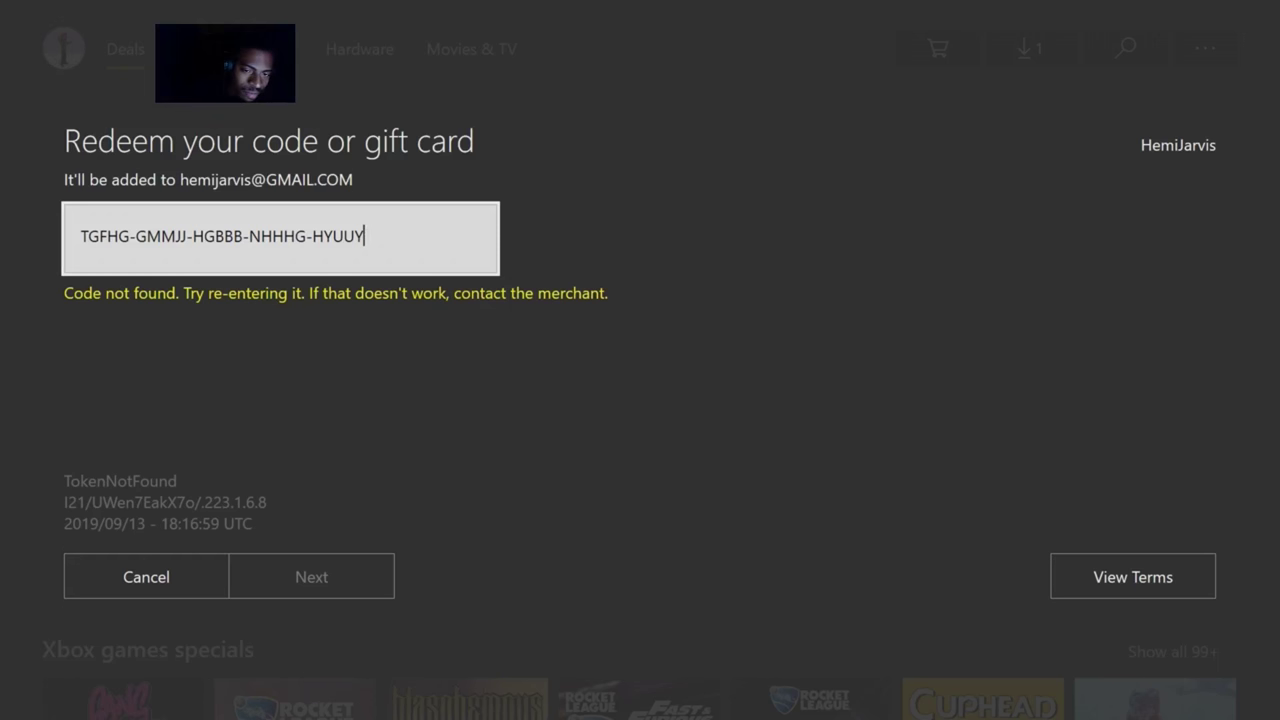
# After the Code not found error, cancel the redemption to return to Deals
pyautogui.press('Down')
pyautogui.press('Right')
pyautogui.press('Left')
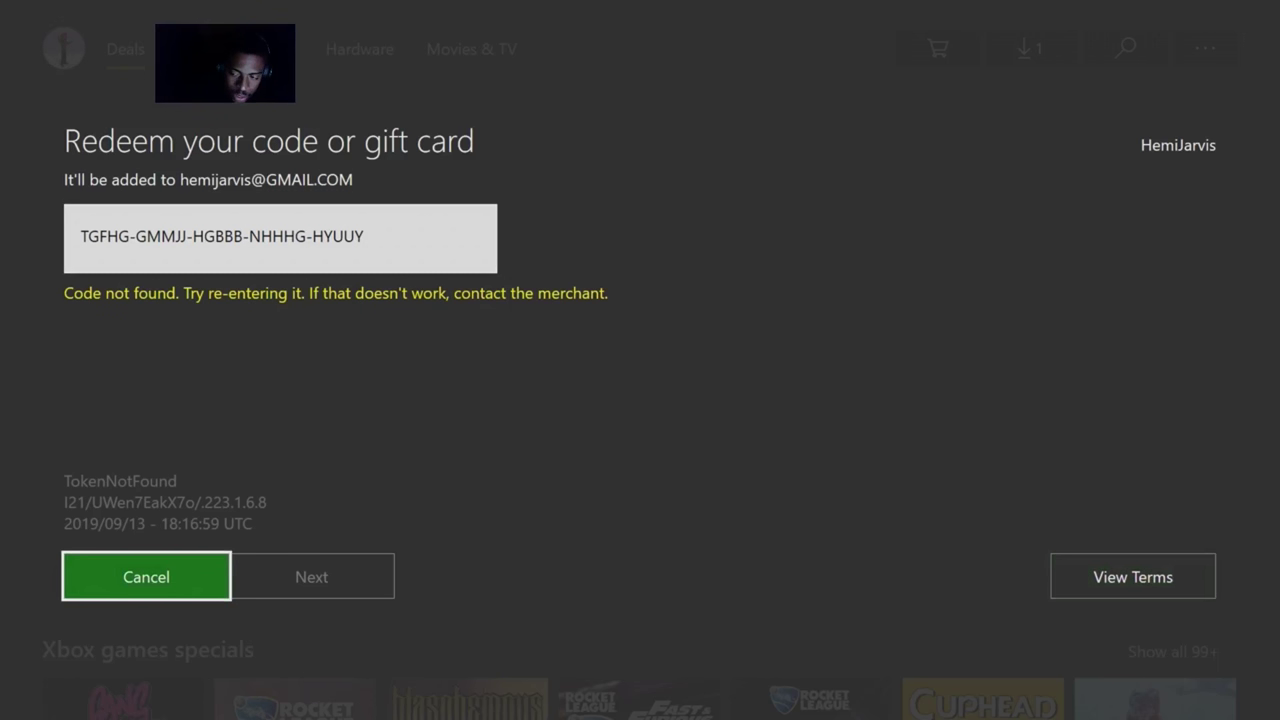
pyautogui.press('Return')
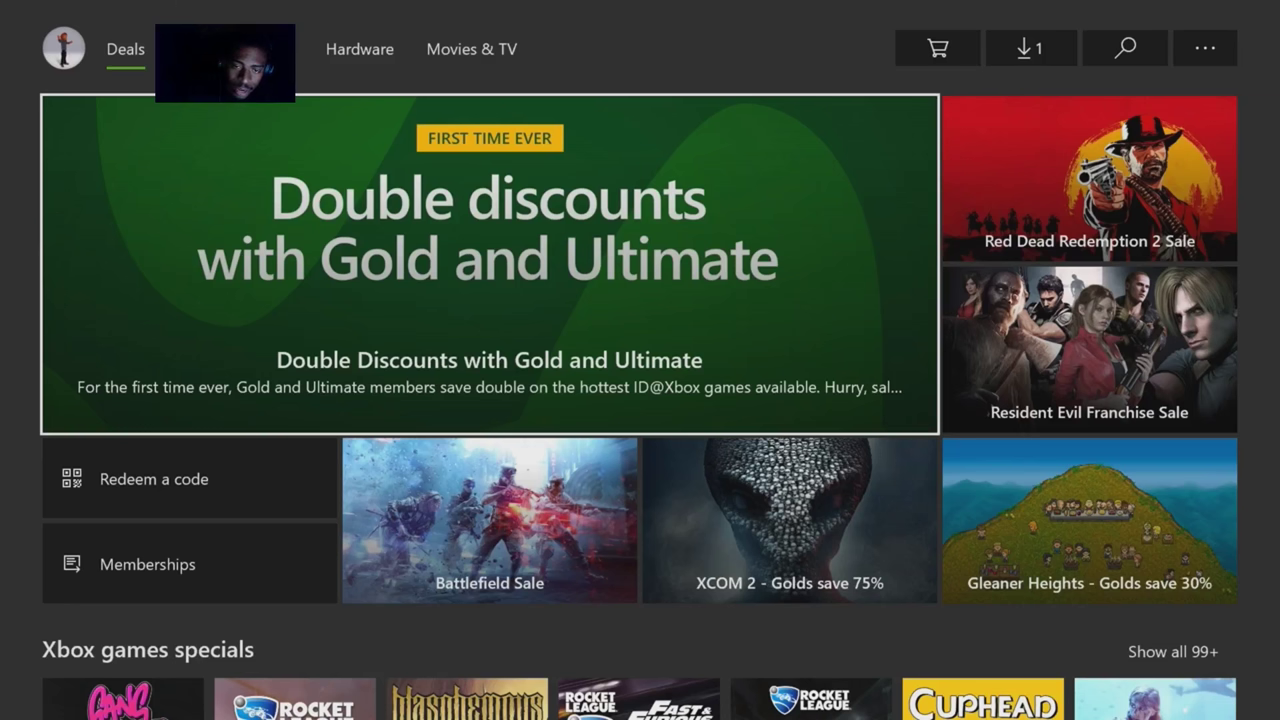
# Back out of the Deals page and then the Store to leave for the game screen
pyautogui.press('Up')
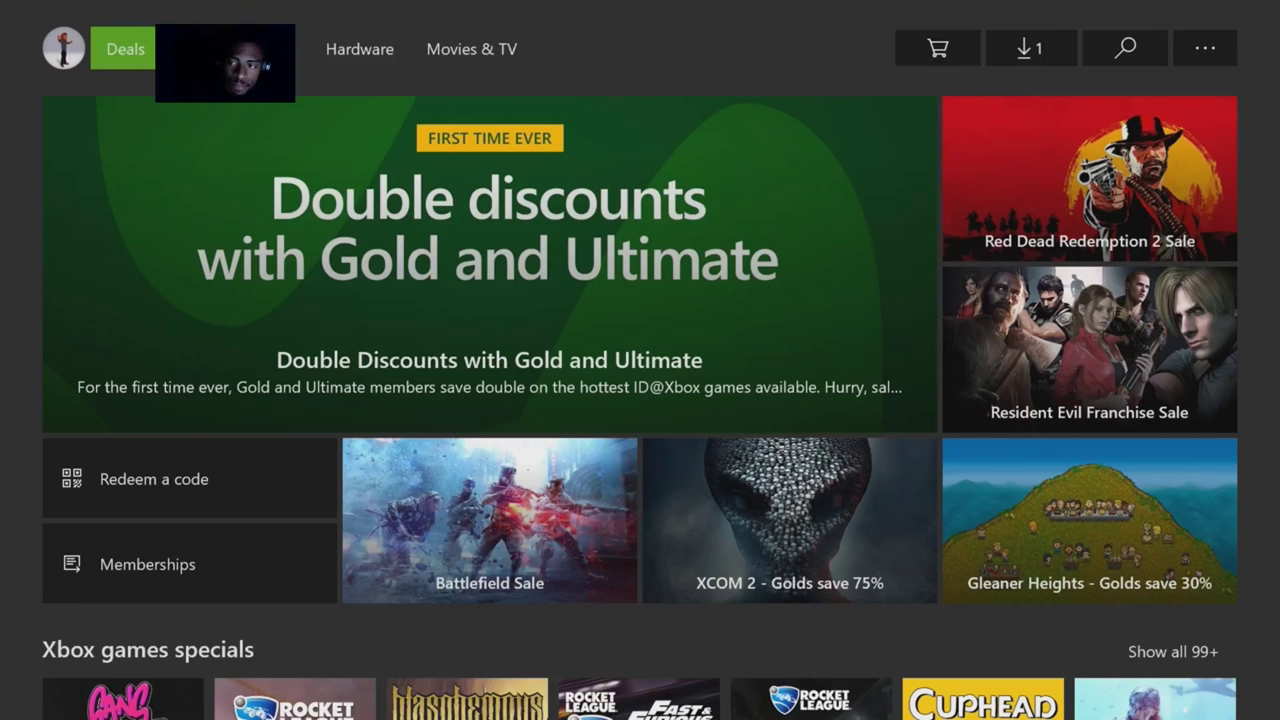
pyautogui.press('Escape')
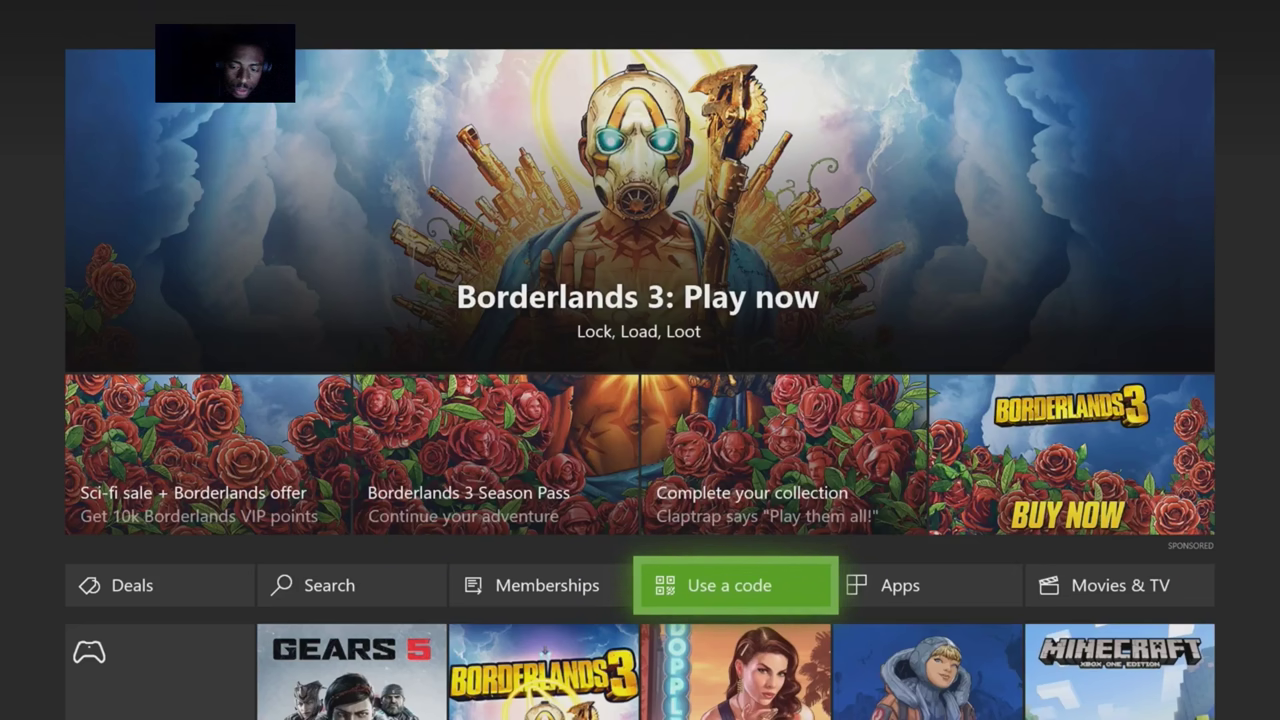
pyautogui.press('Return')
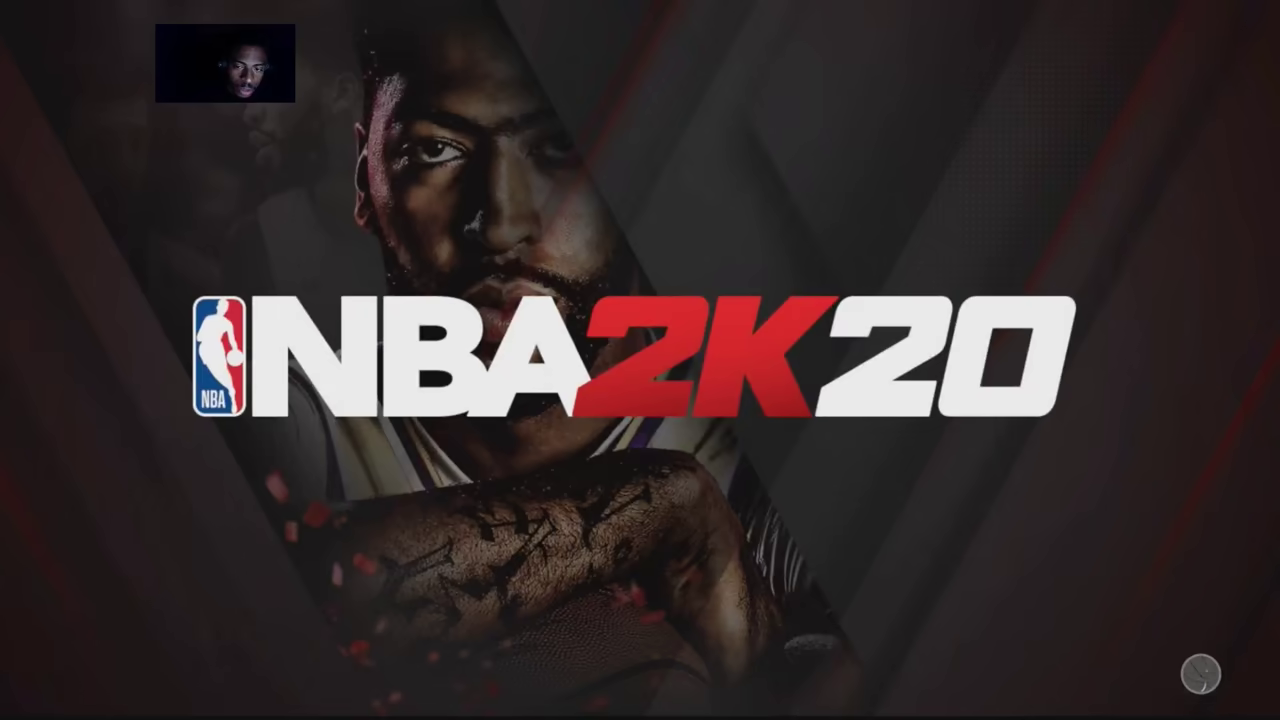
# Dismiss the guide and browse Home to the Fortnite post and Xbox Live message
pyautogui.press('super')
pyautogui.press('Escape')
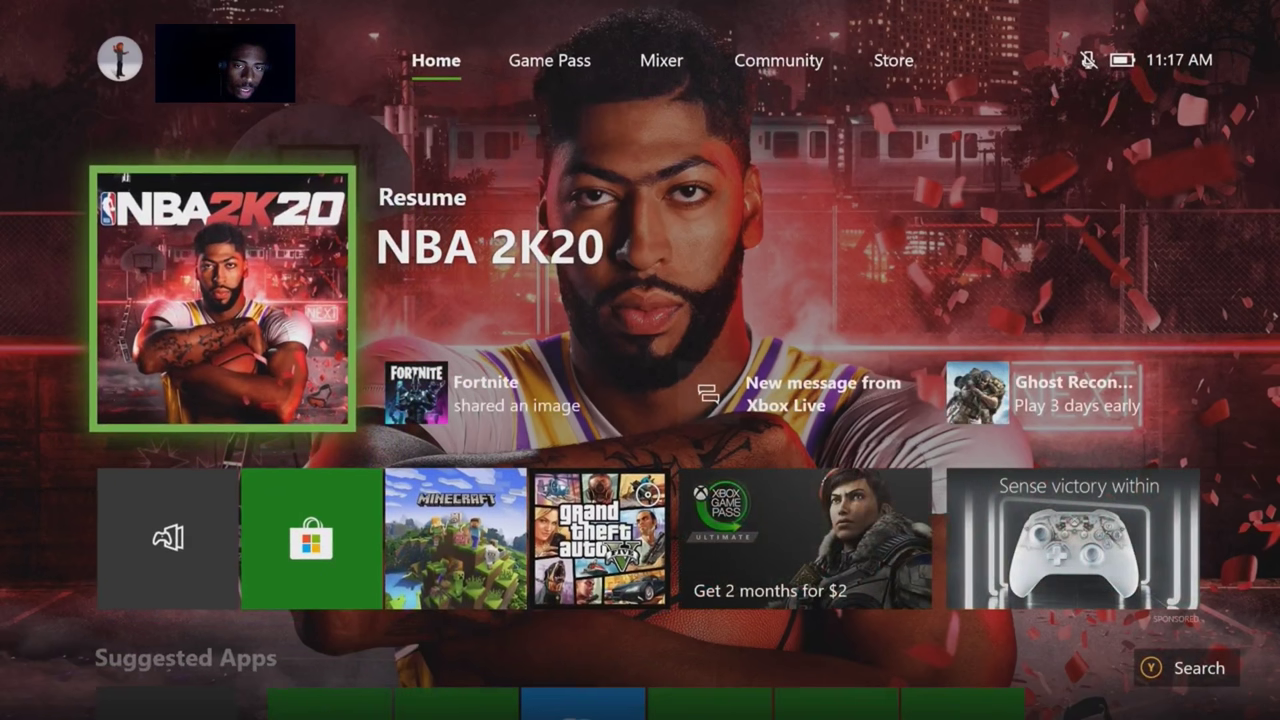
pyautogui.press('Right')
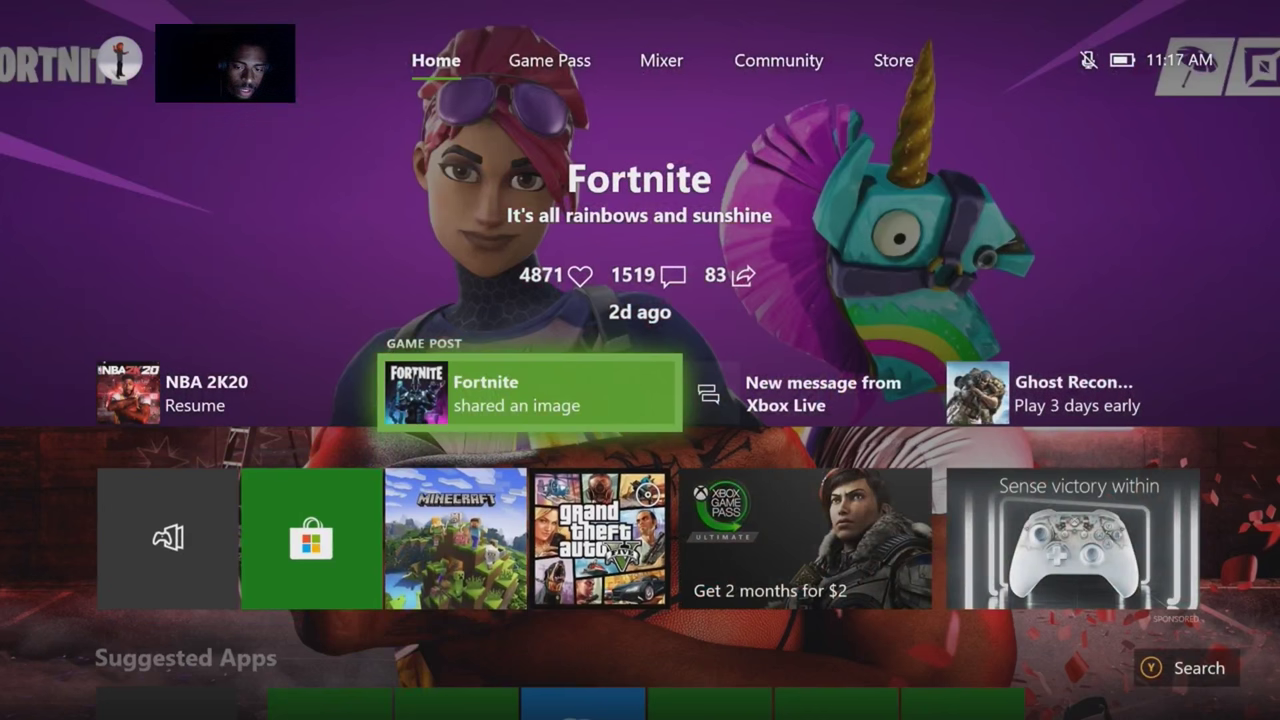
pyautogui.press('Right')
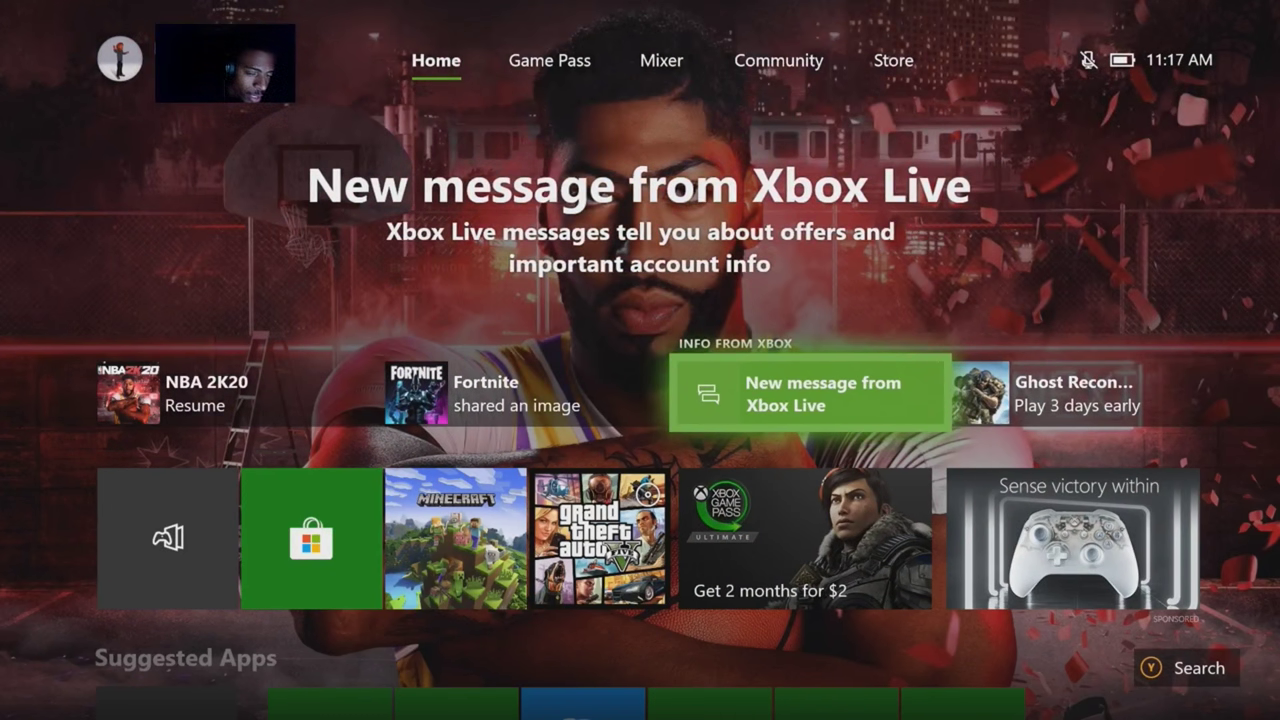
# From the guide, open My games & apps and its See all collection
pyautogui.press('super')
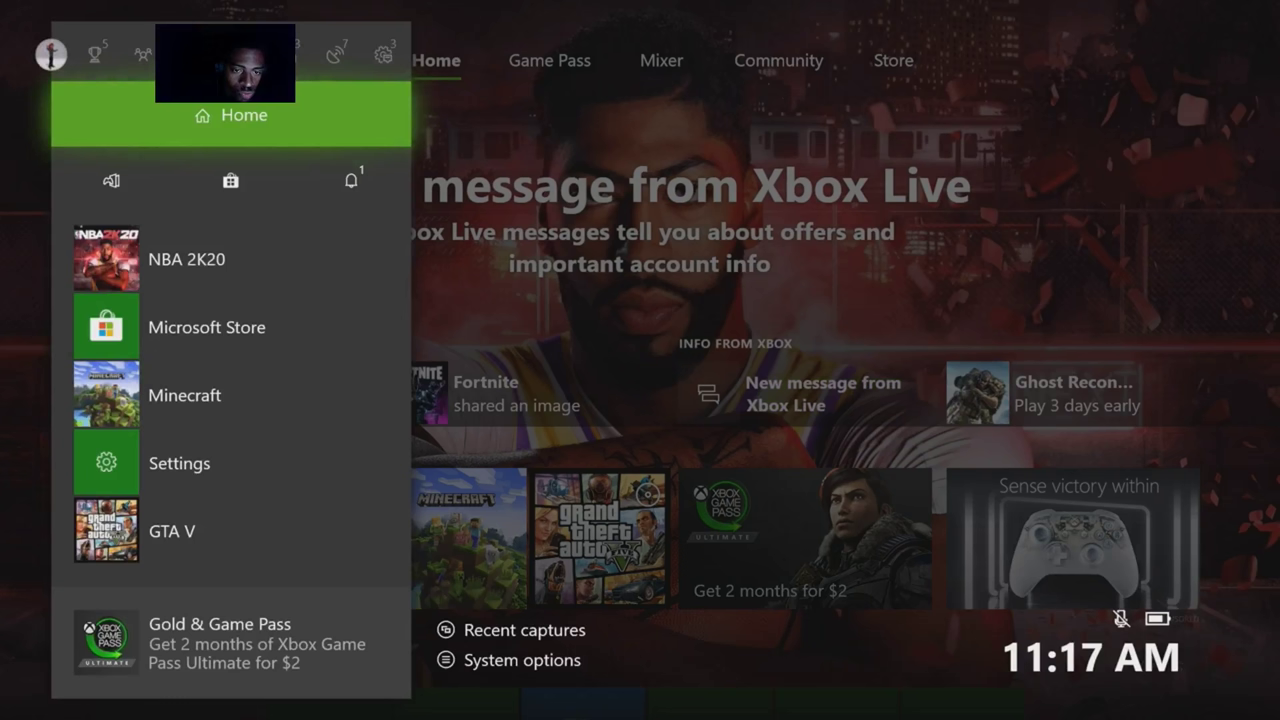
pyautogui.press('Down')
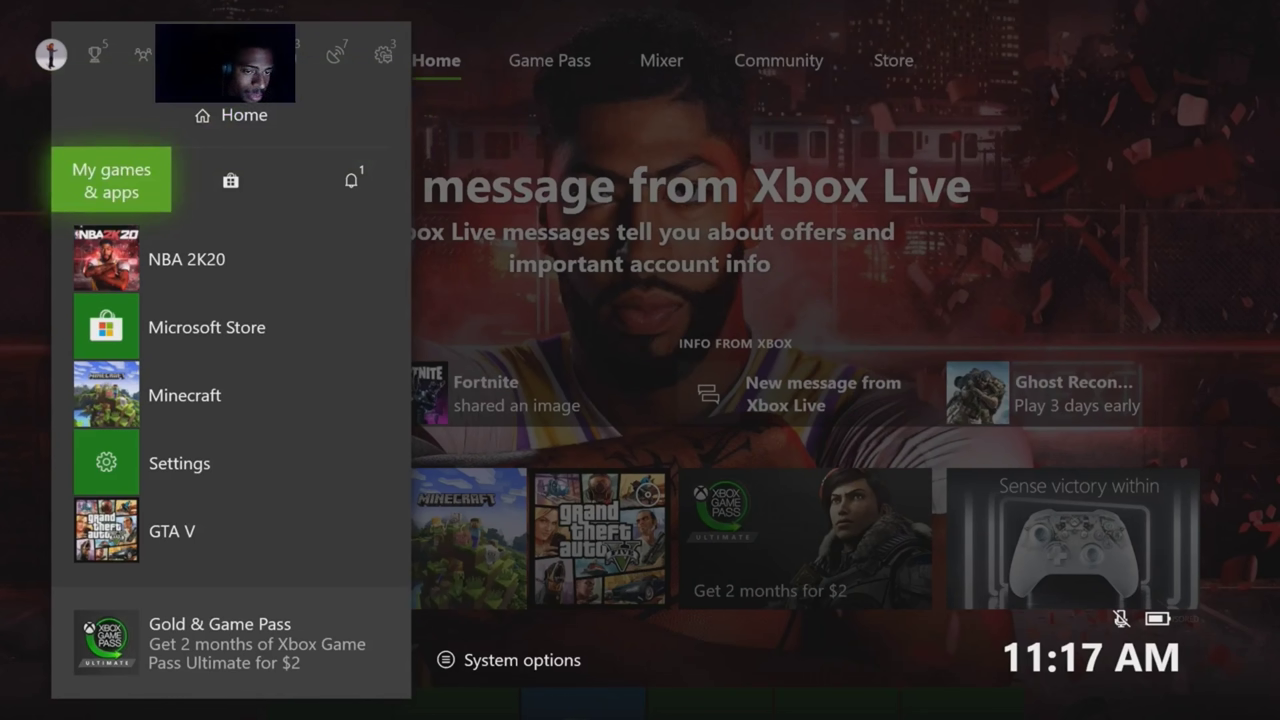
pyautogui.press('Return')
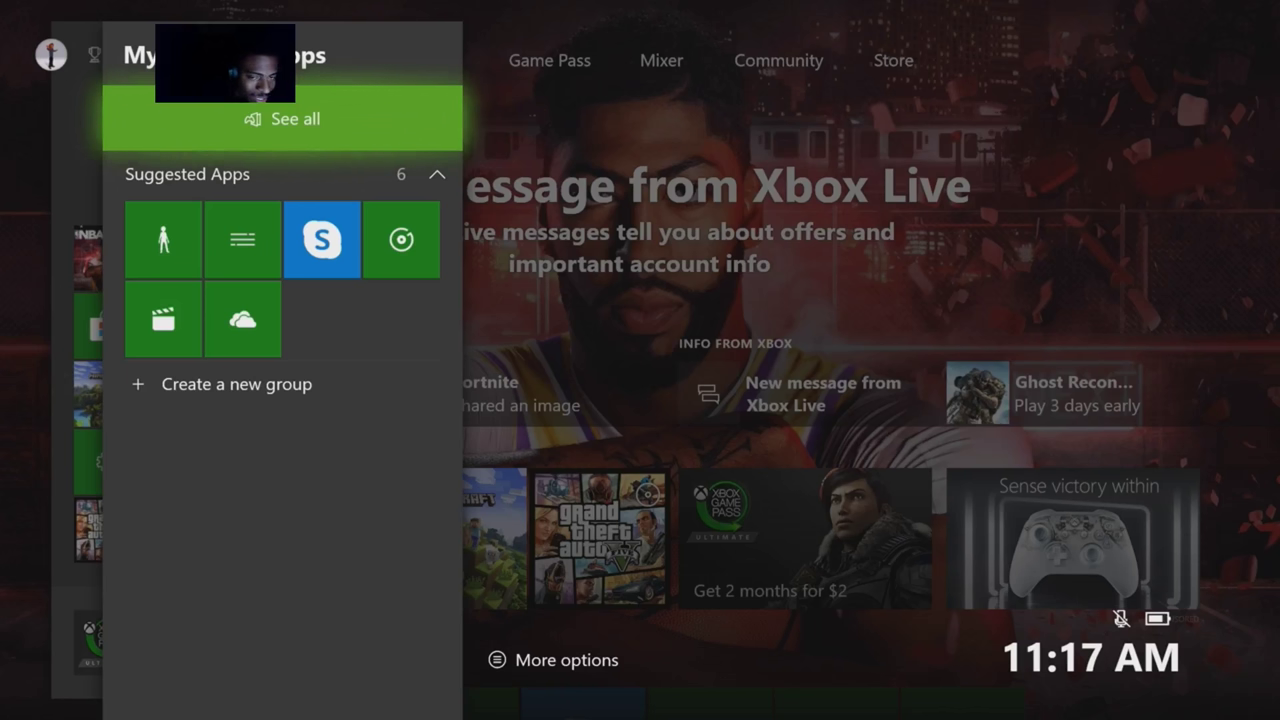
pyautogui.press('Down')
pyautogui.press('Up')
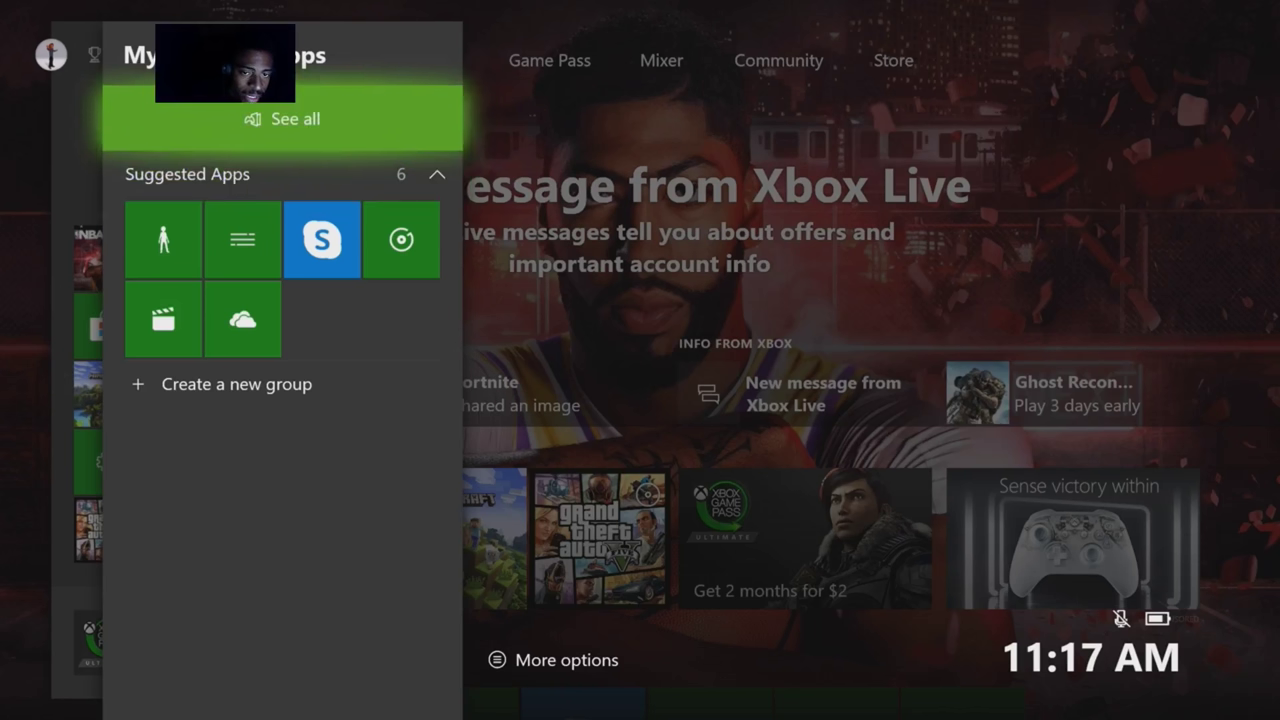
pyautogui.press('Return')
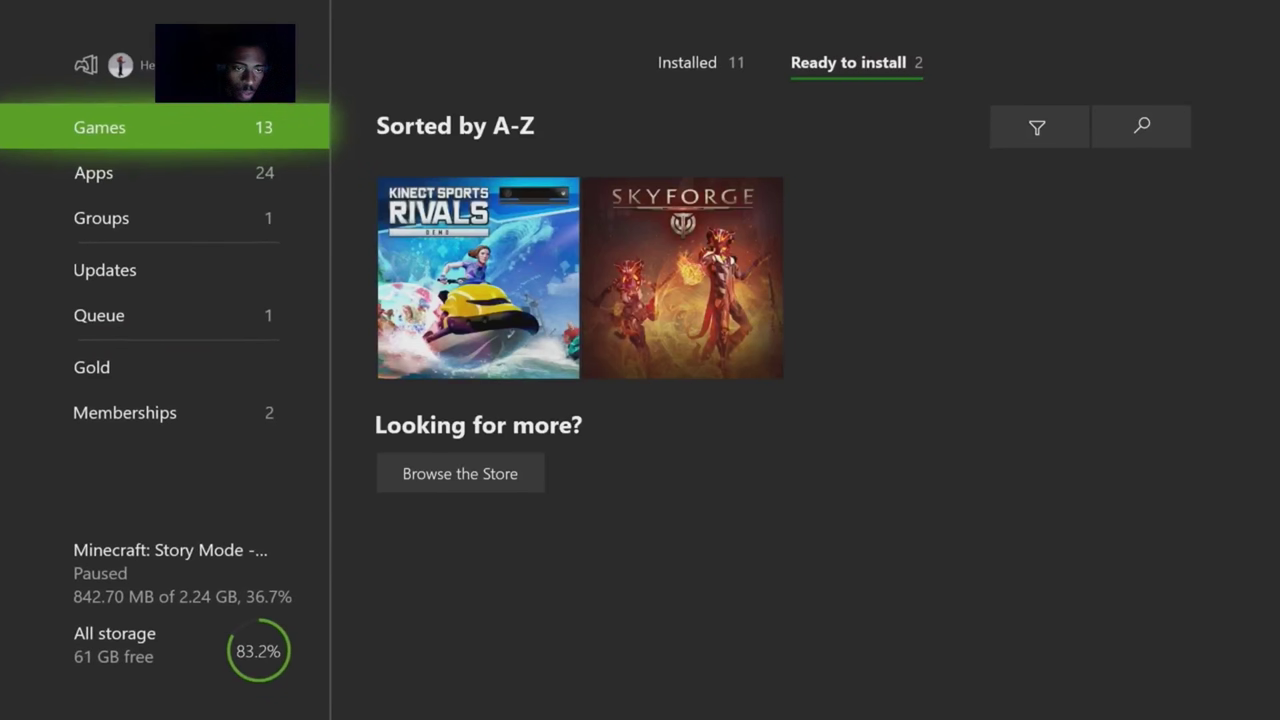
pyautogui.press('Down')
pyautogui.press('Down')
pyautogui.press('Up')
pyautogui.press('Up')
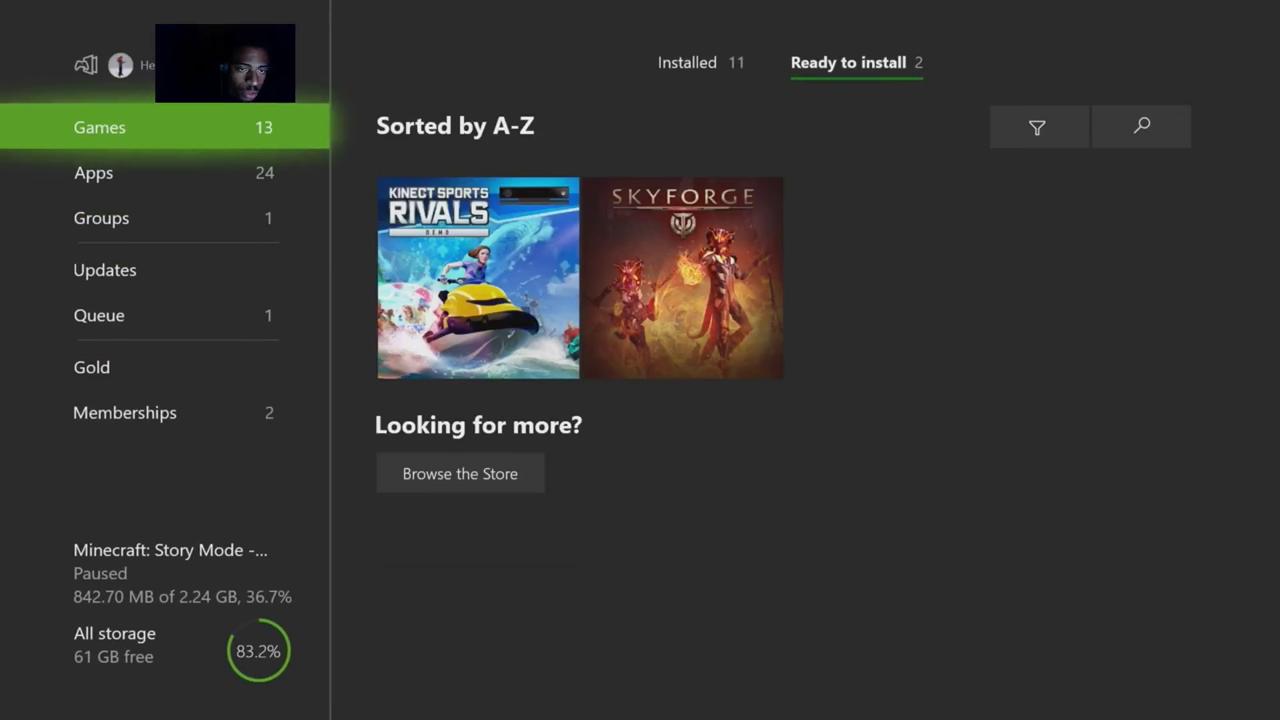
pyautogui.press('Right')
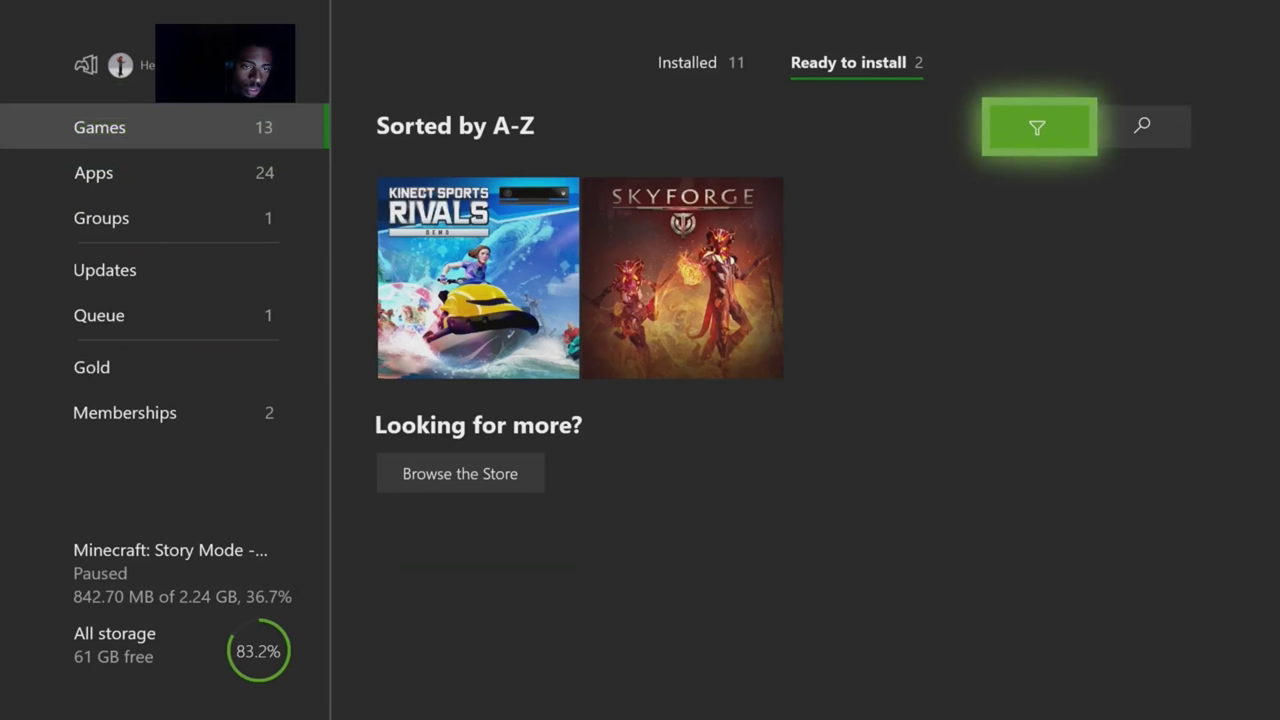
pyautogui.press('Up')
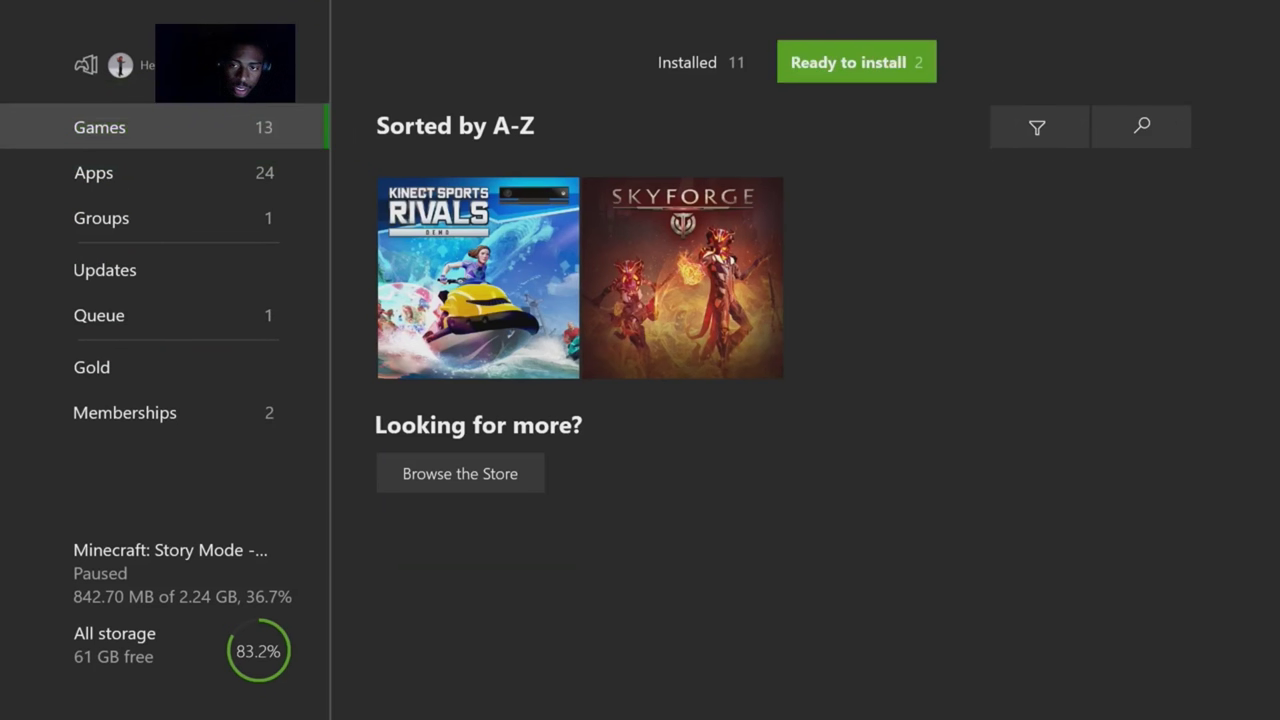
pyautogui.press('Left')
pyautogui.press('Left')
pyautogui.press('Right')
pyautogui.press('Down')
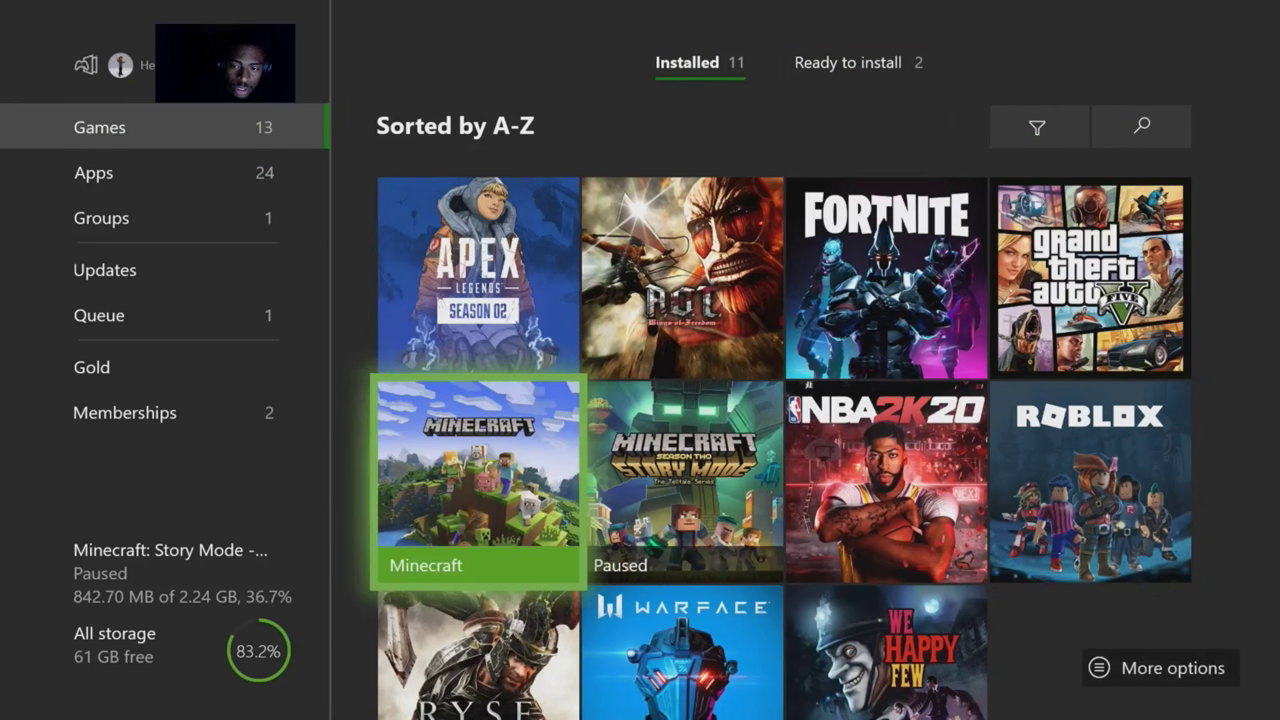
pyautogui.press('Down')
pyautogui.press('Right')
pyautogui.press('Up')
pyautogui.press('Right')
pyautogui.press('Right')
pyautogui.press('Up')
pyautogui.press('Left')
pyautogui.press('Left')
pyautogui.press('Left')
pyautogui.press('Up')
pyautogui.press('Up')
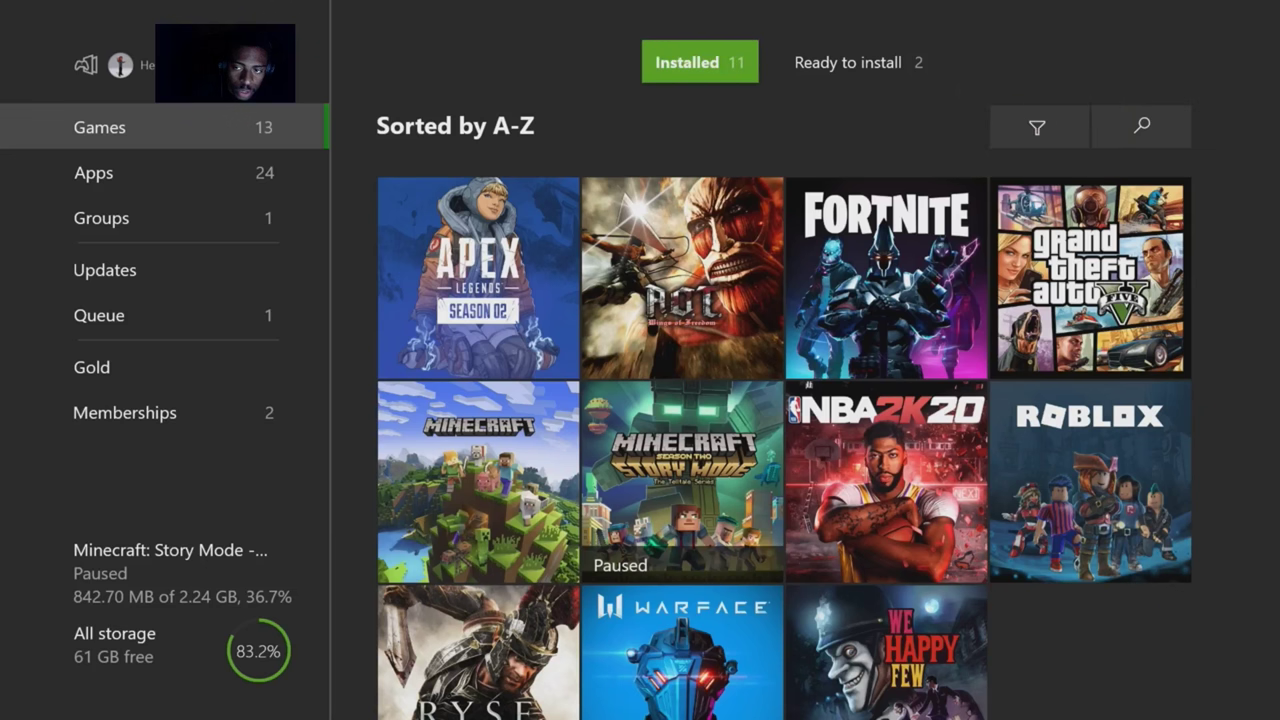
pyautogui.press('Right')
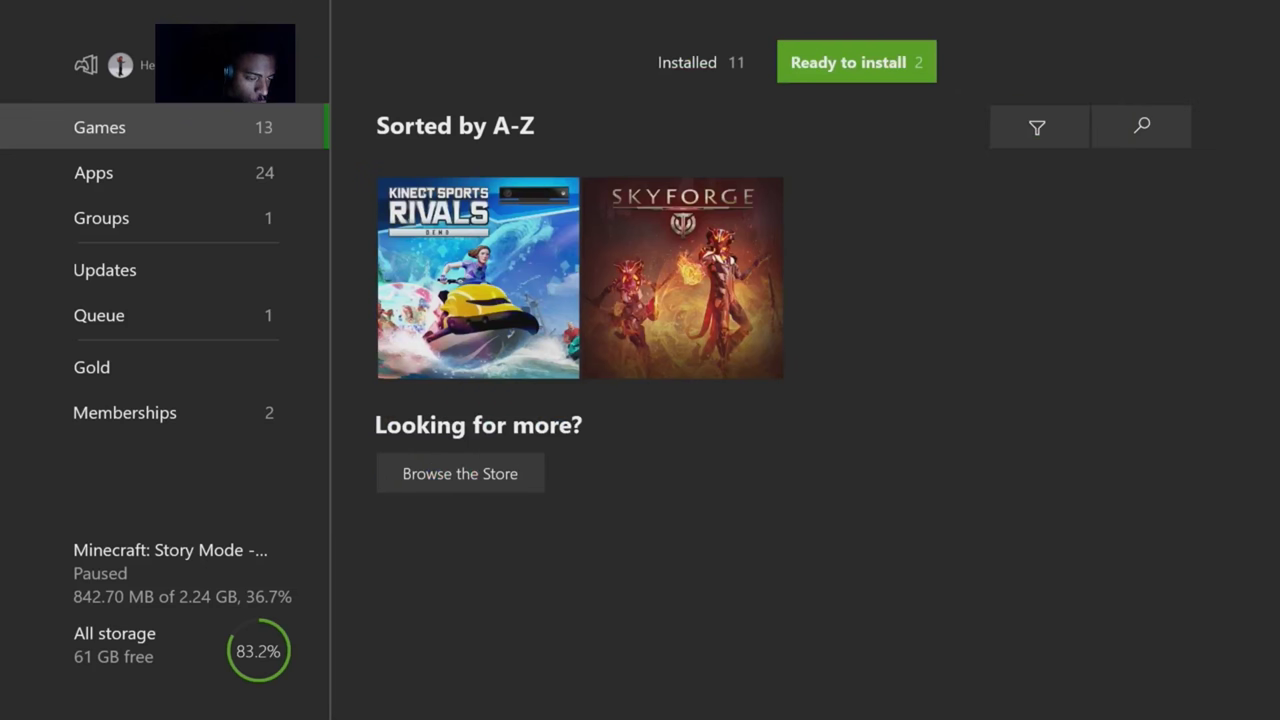
pyautogui.press('Down')
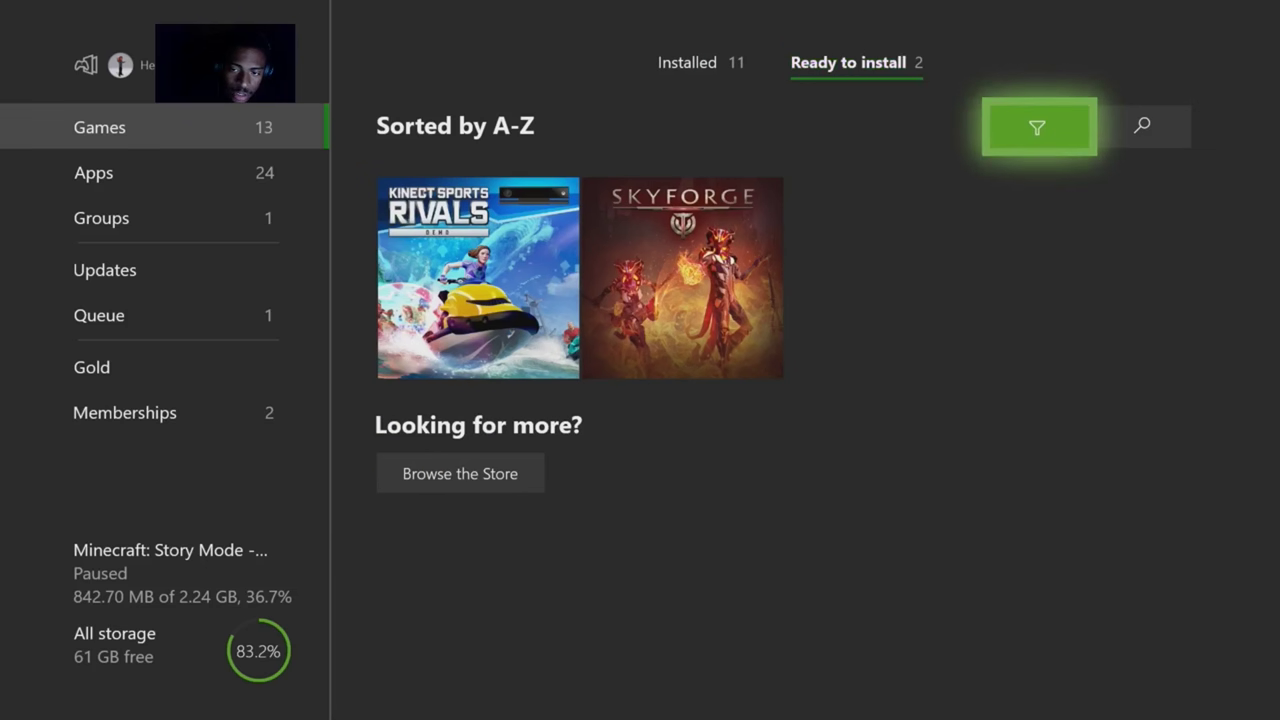
pyautogui.press('Down')
pyautogui.press('Right')
pyautogui.press('Left')
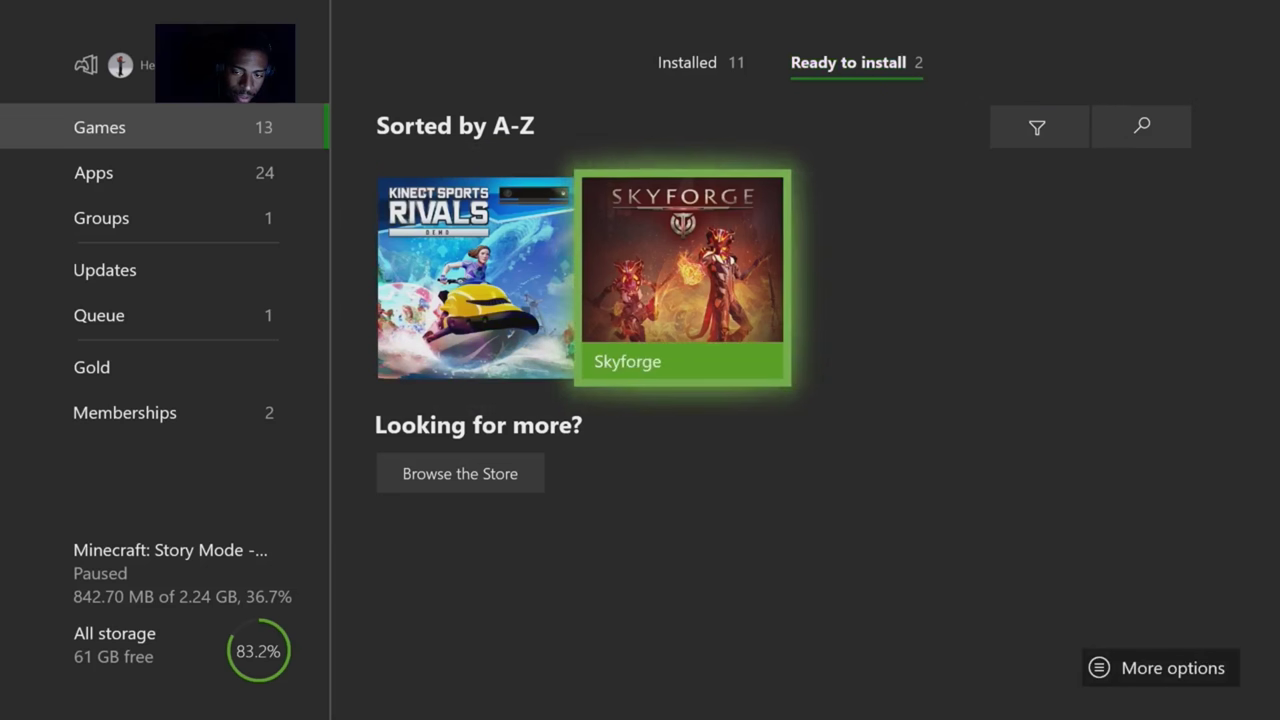
pyautogui.press('Up')
pyautogui.press('Down')
pyautogui.press('Down')
pyautogui.press('Up')
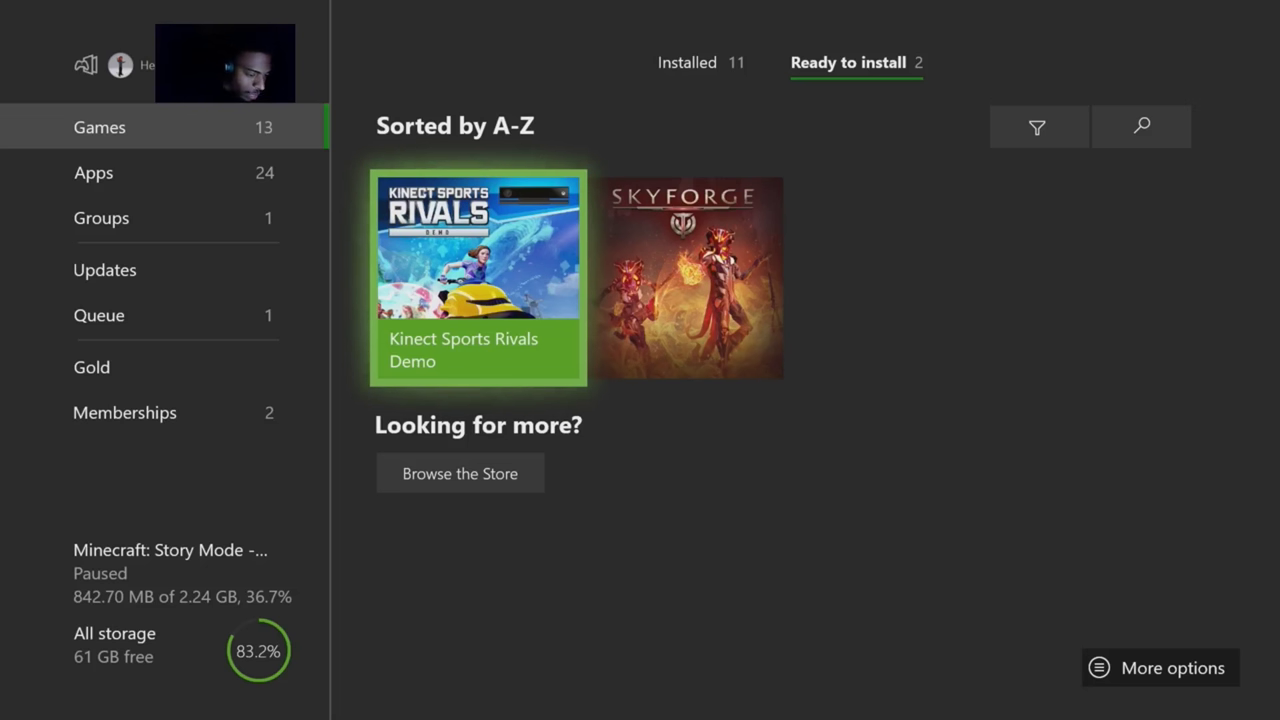
pyautogui.press('Right')
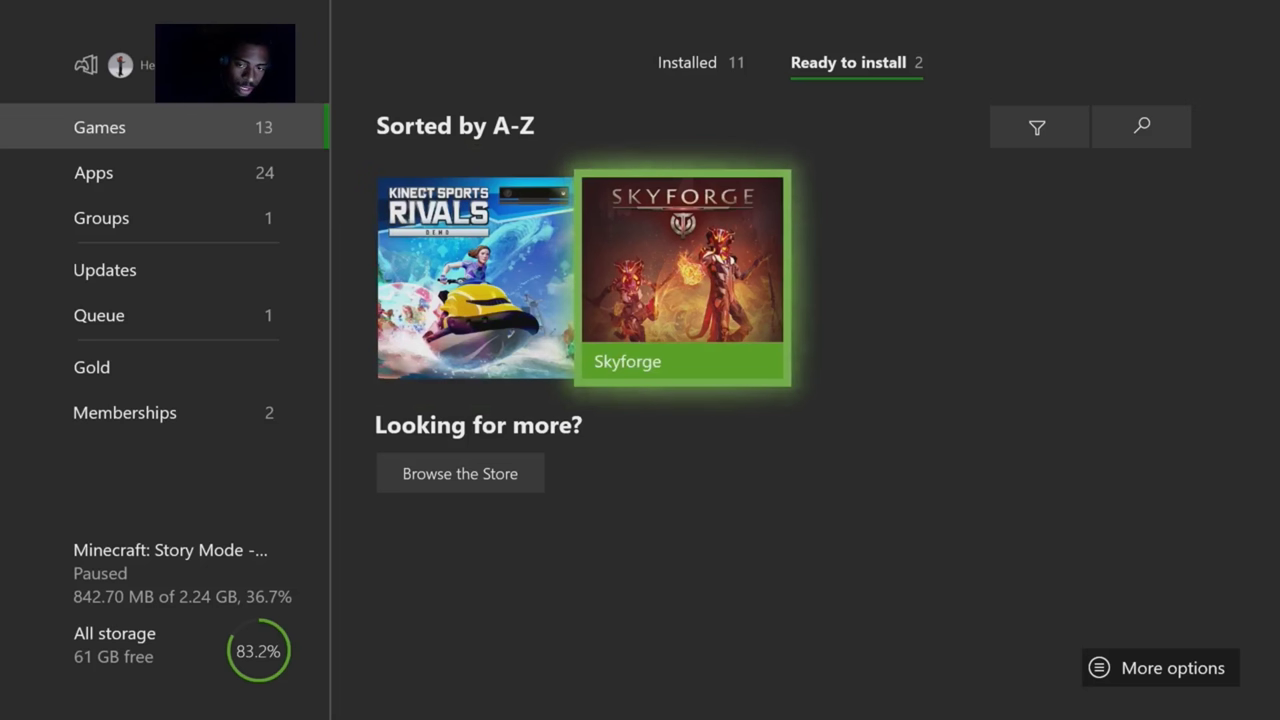
pyautogui.press('Down')
pyautogui.press('Up')
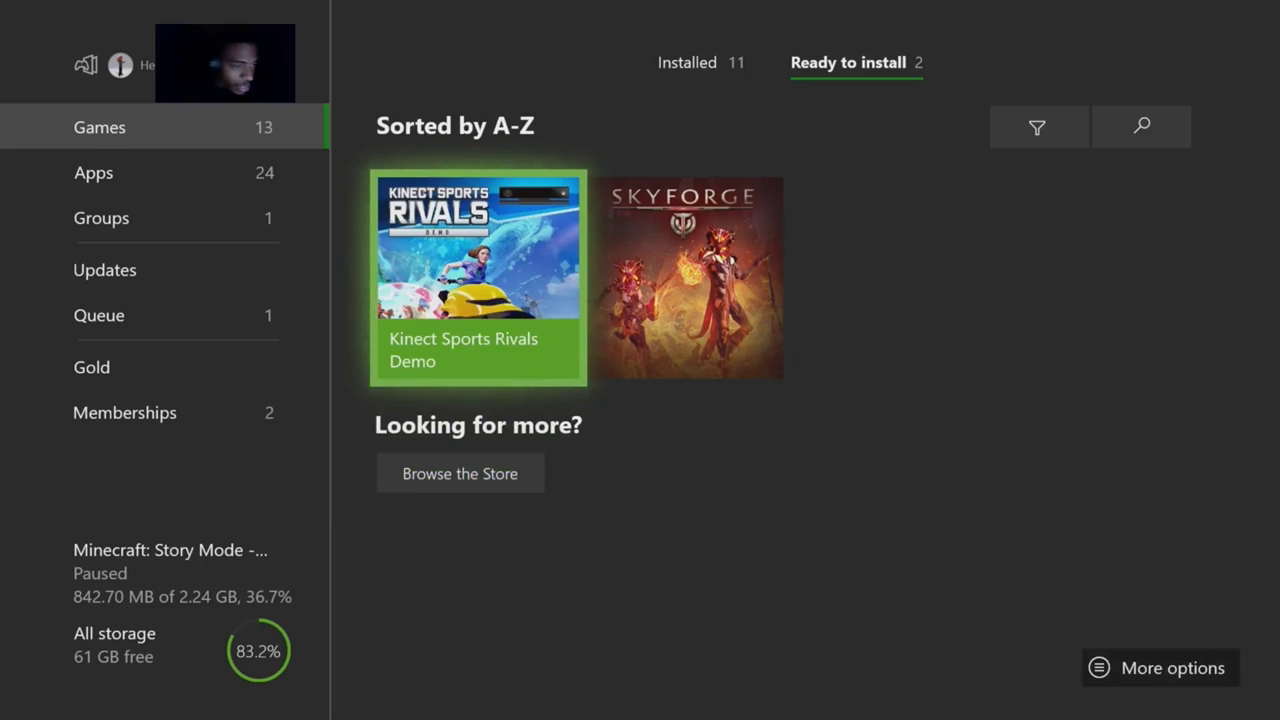
pyautogui.press('Right')
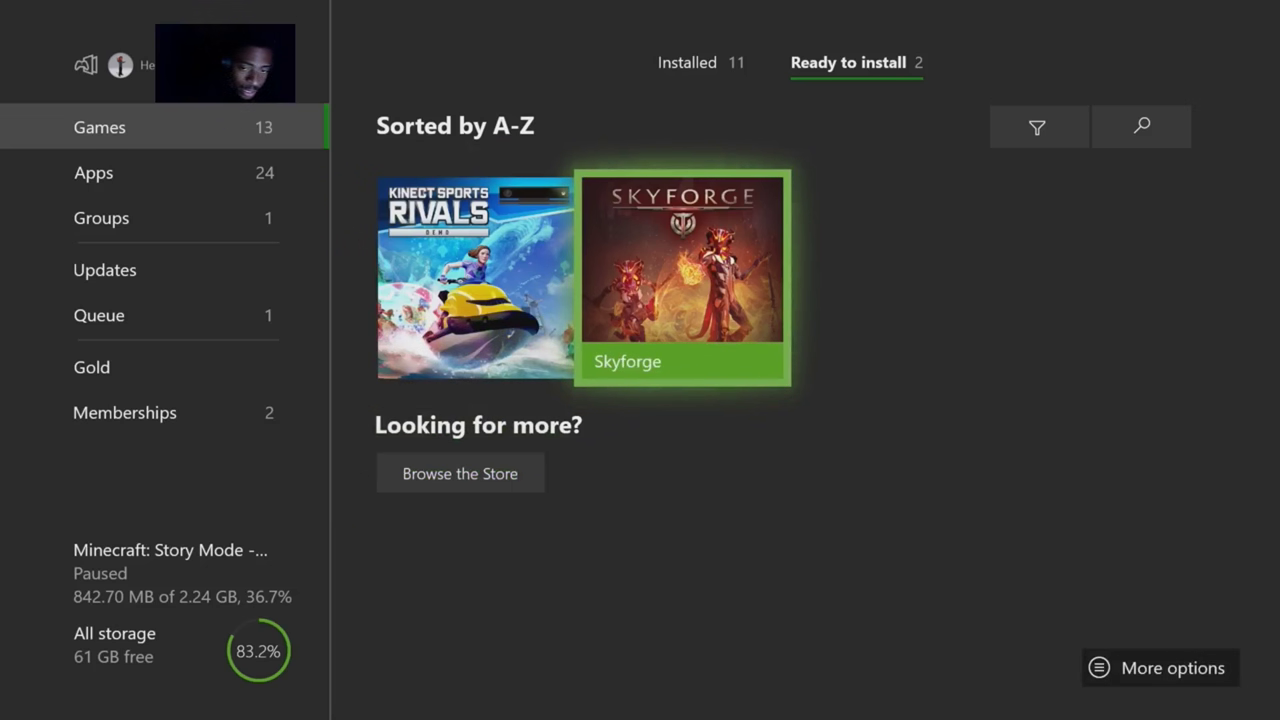
pyautogui.press('Up')
pyautogui.press('Down')
pyautogui.press('Down')
pyautogui.press('Up')
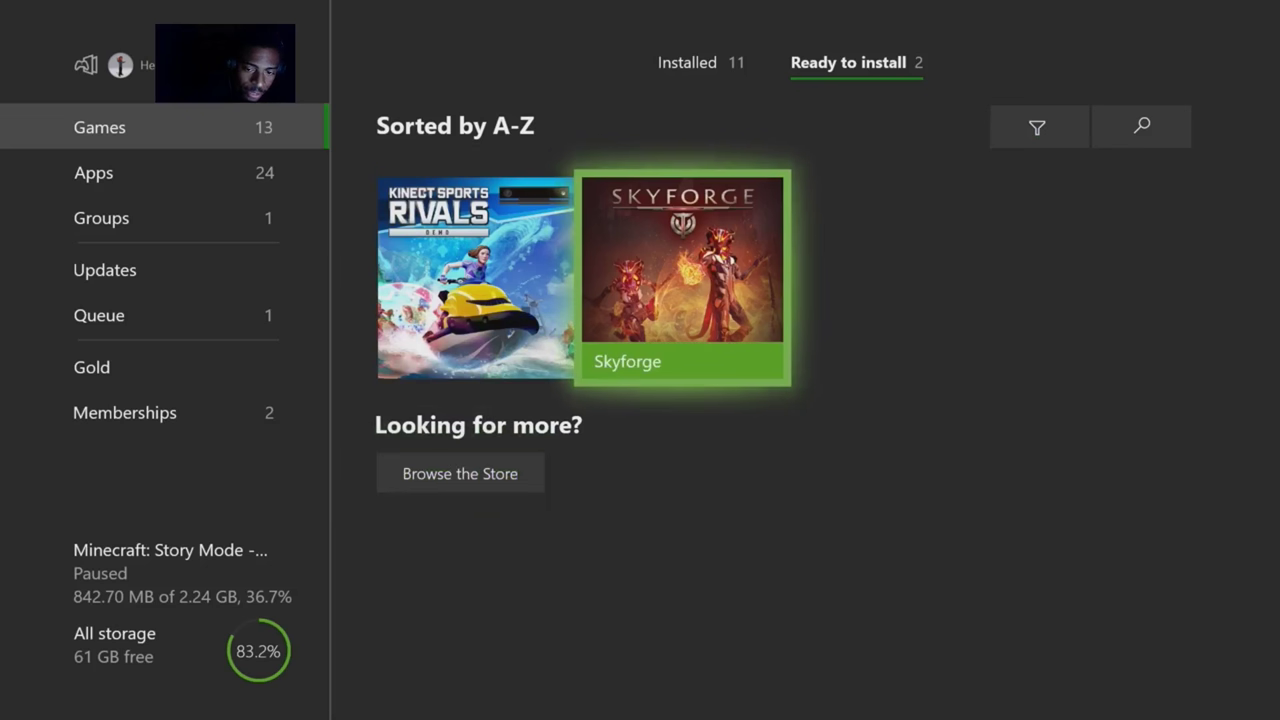